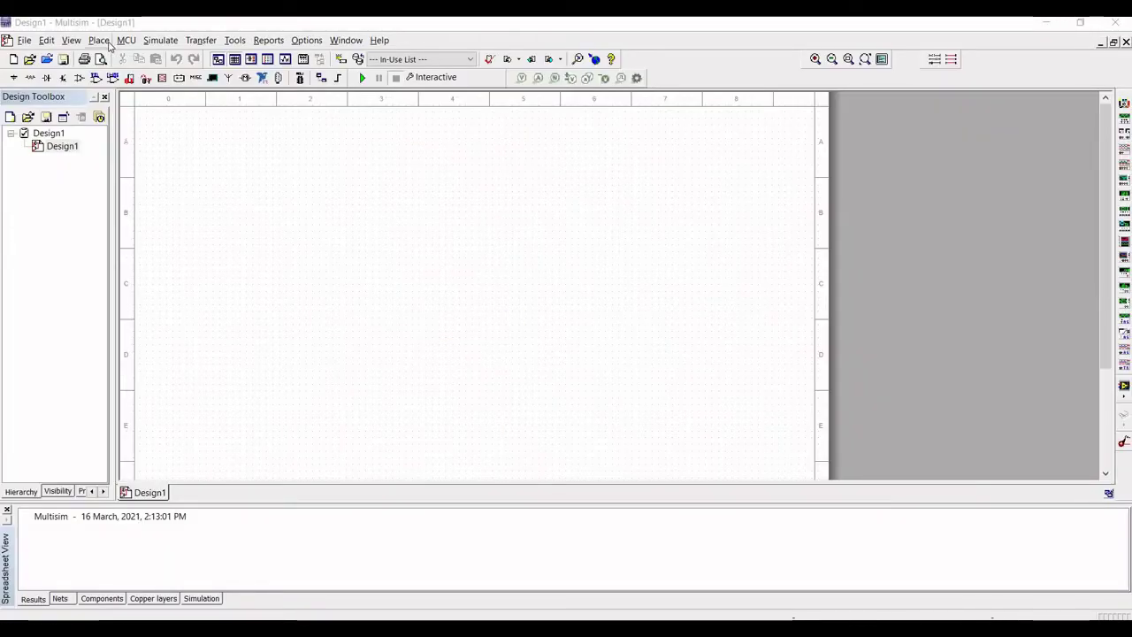
- Find the 2N2923 in the Transistors group of the master database and choose it for placement
left_click(102, 40)
mouse_move(122, 41)
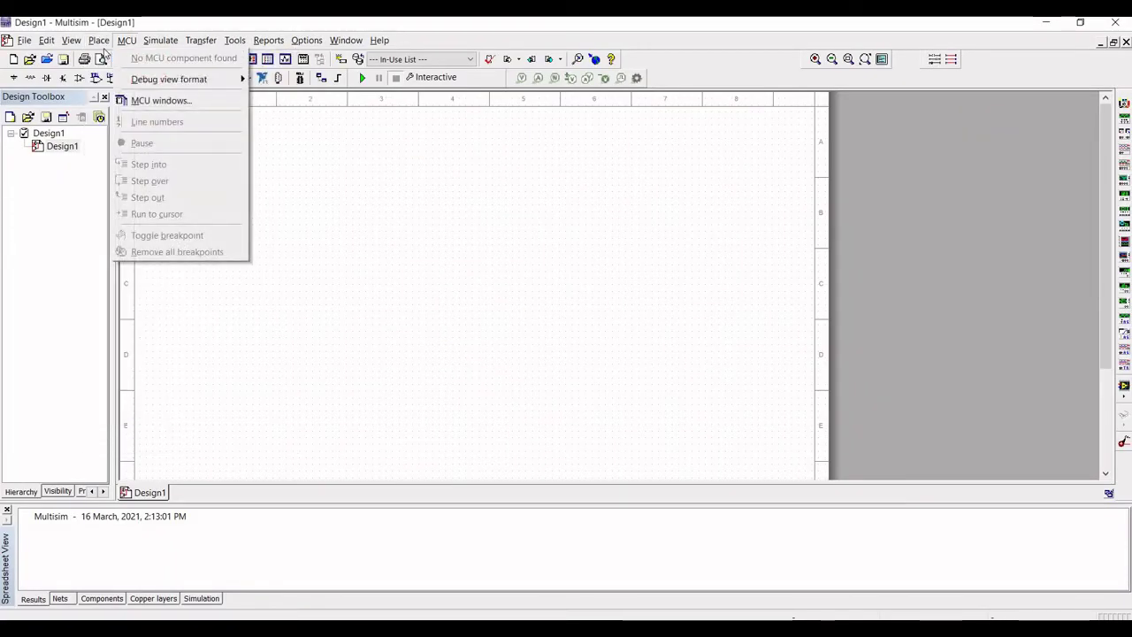
left_click(132, 56)
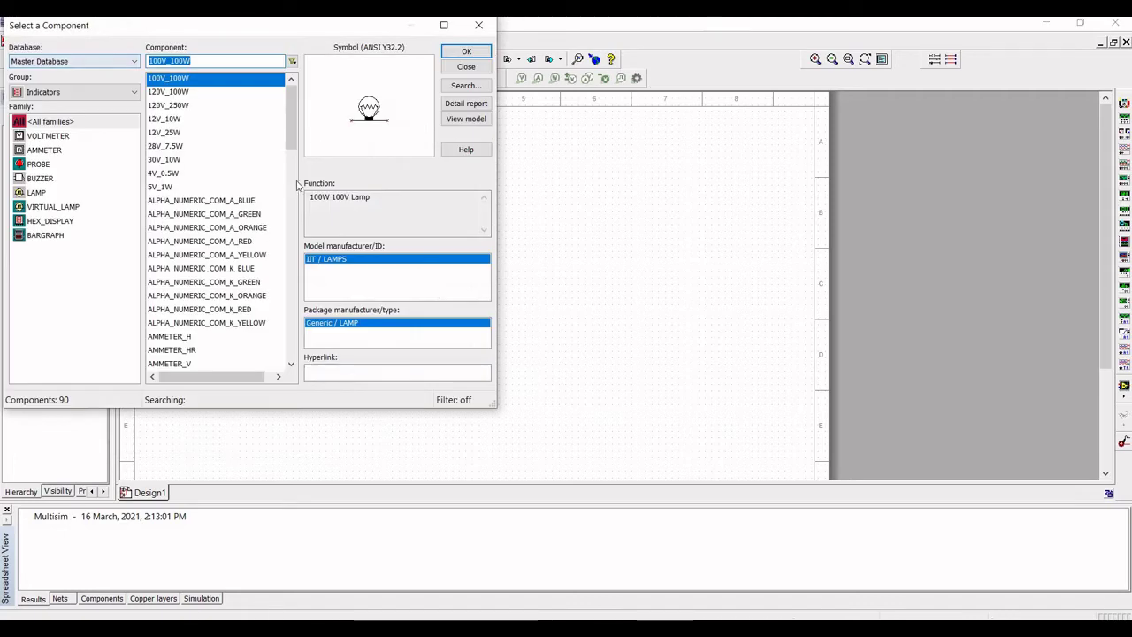
left_click(50, 94)
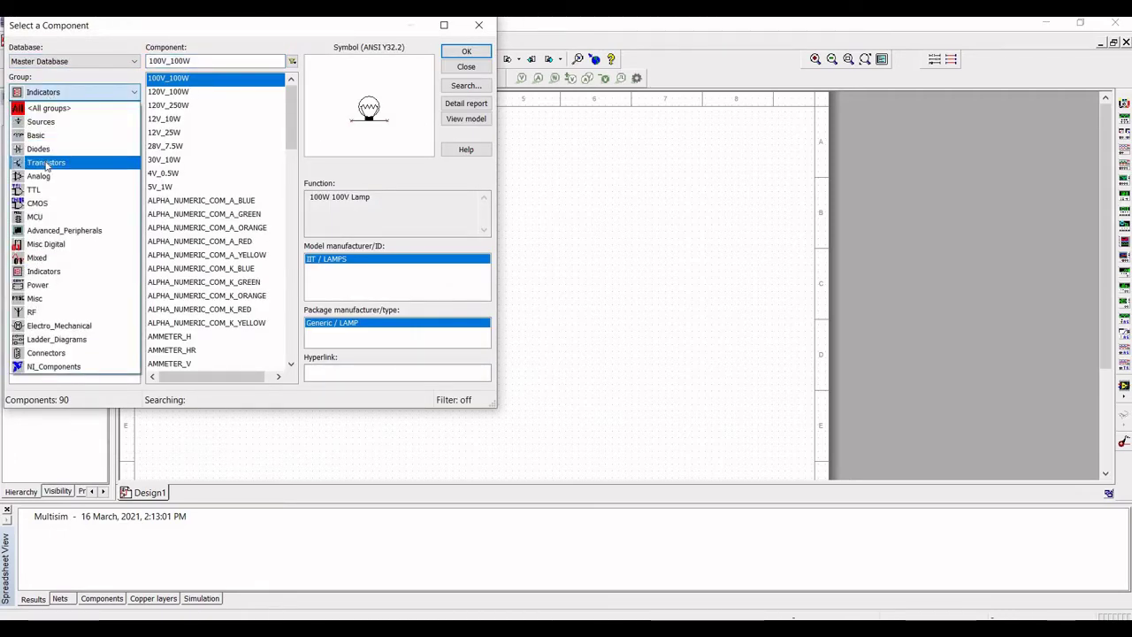
left_click(46, 161)
type("2N29")
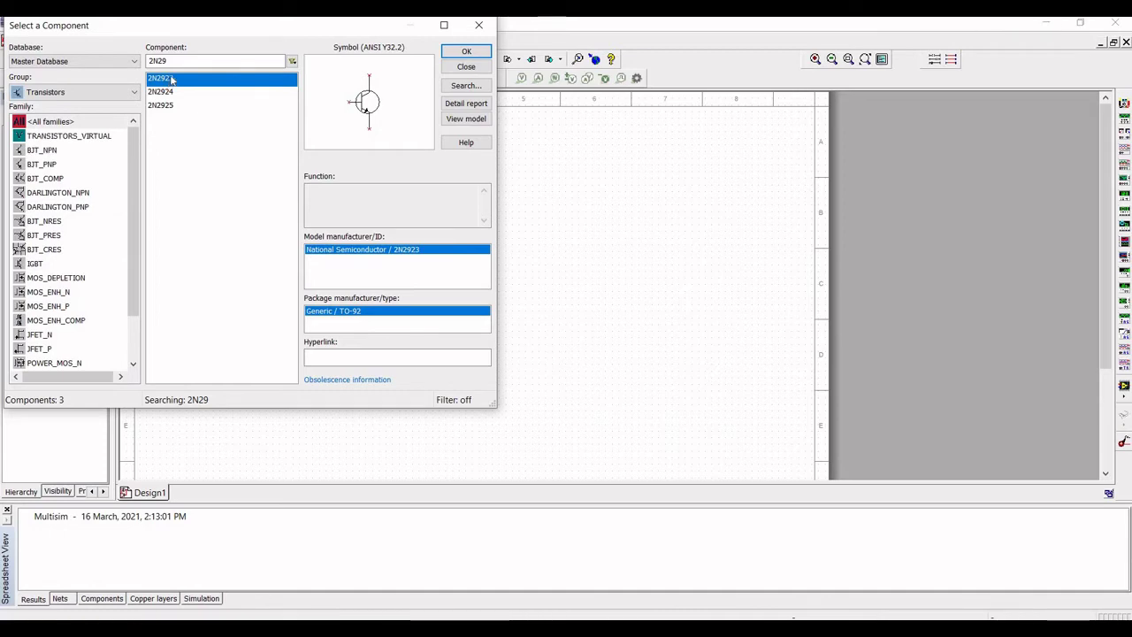
left_click(183, 63)
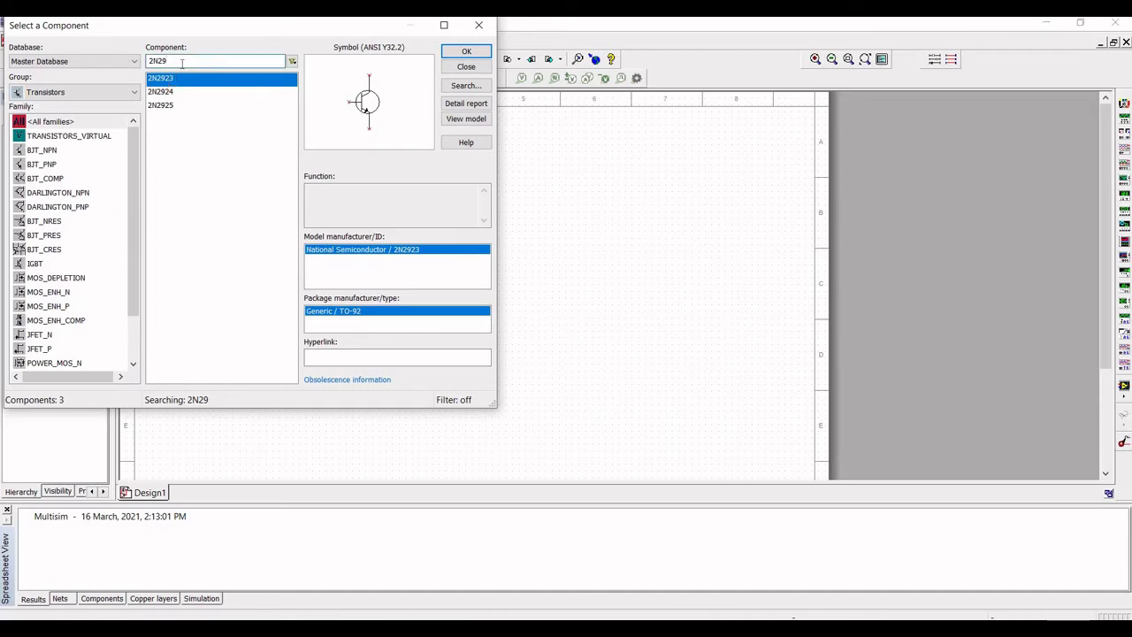
type("23")
left_click(464, 55)
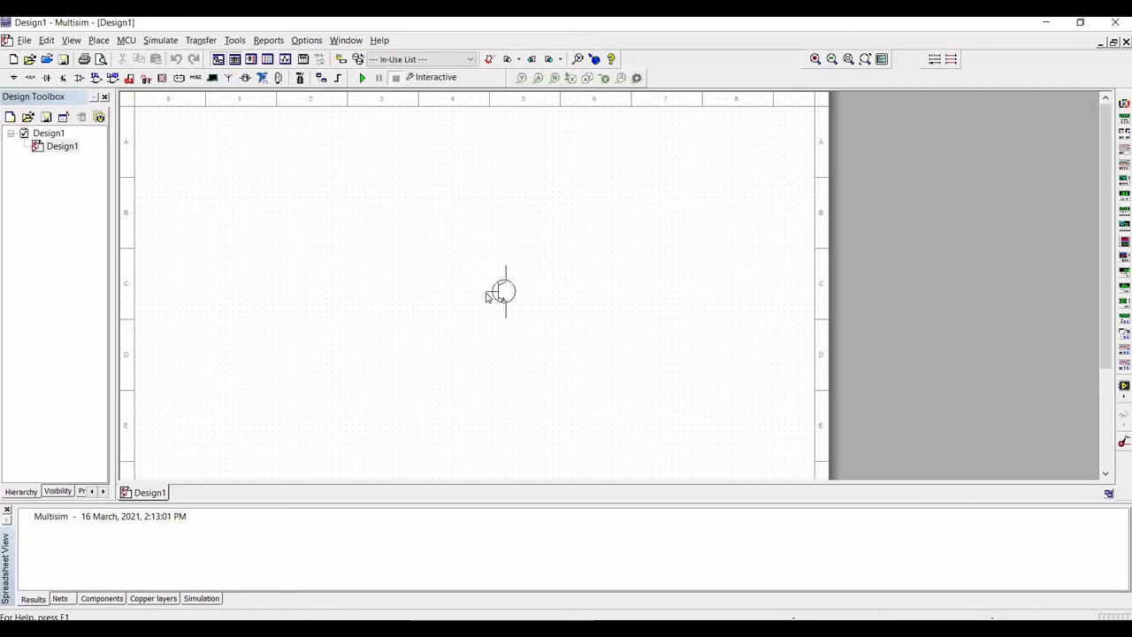
- Drop Q1 at the sheet centre, then choose a 40.2k resistor from the Basic group
left_click(485, 296)
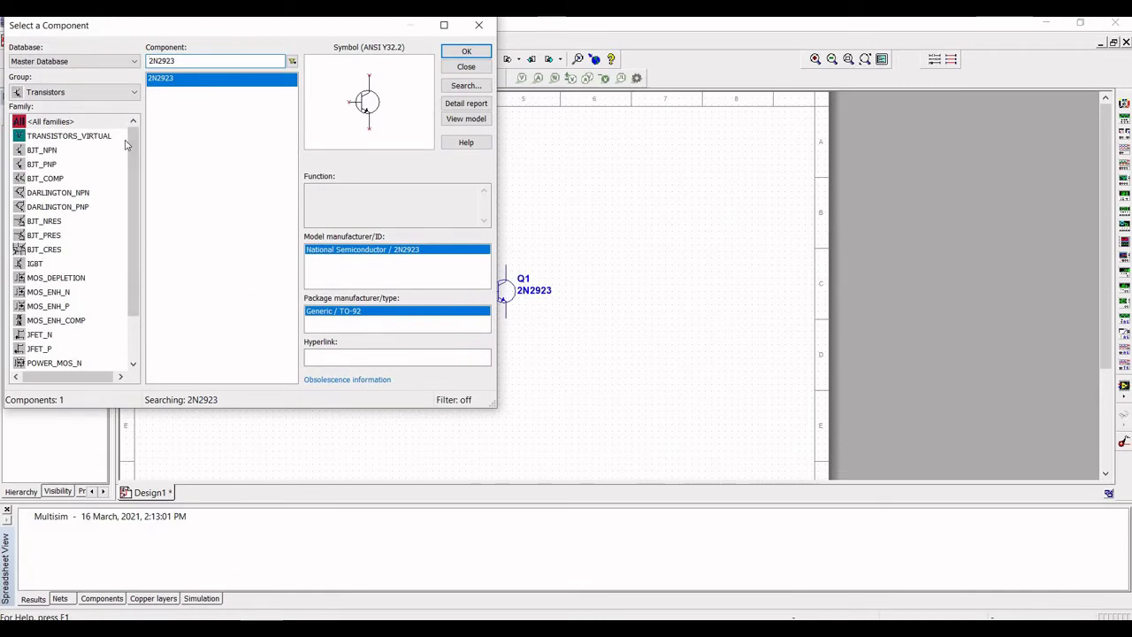
left_click(46, 95)
scroll(44, 123, "up", 2)
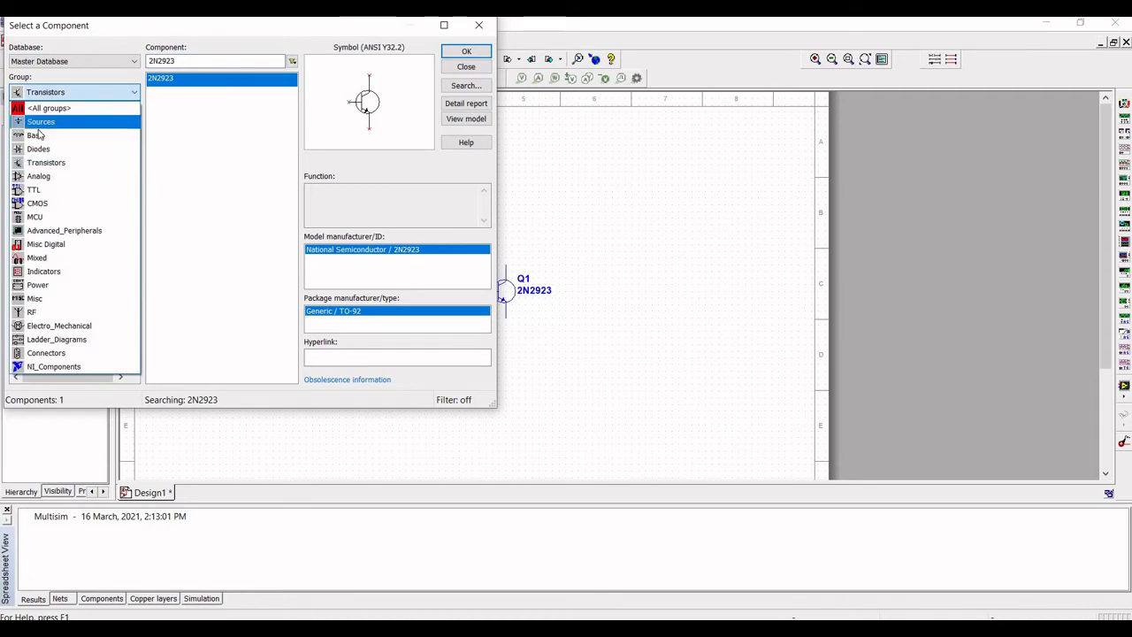
left_click(38, 130)
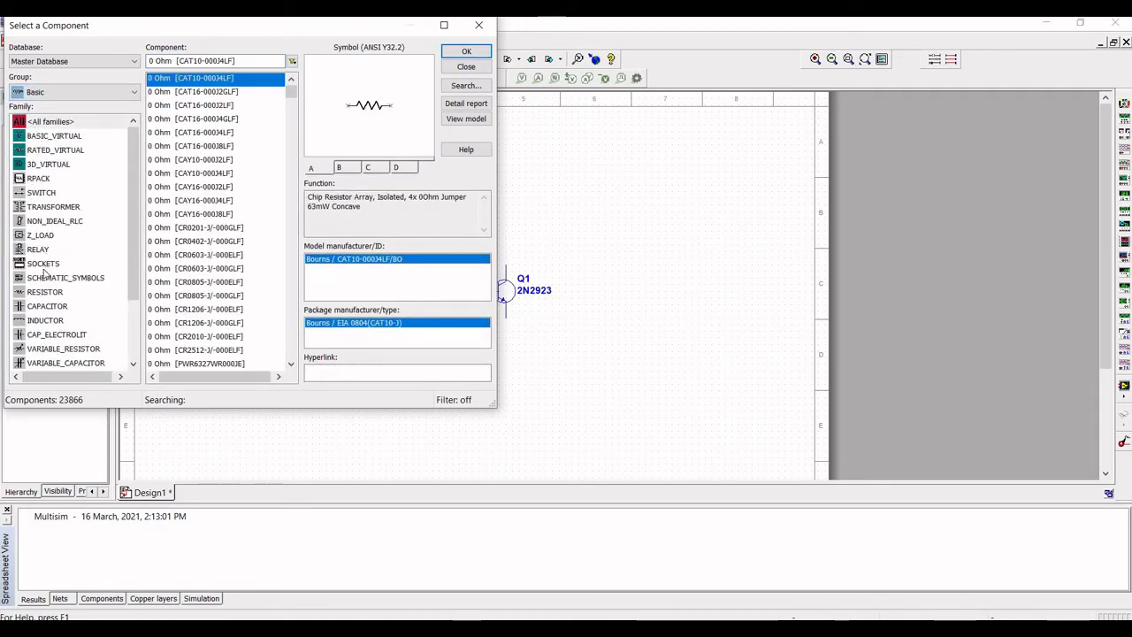
left_click(44, 292)
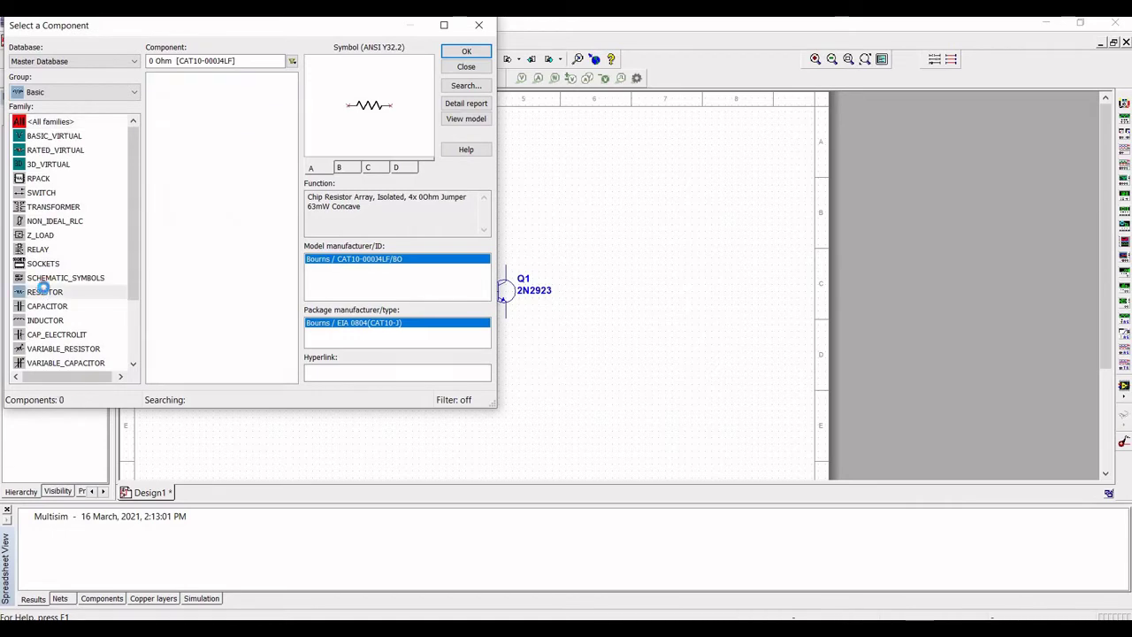
left_click(202, 61)
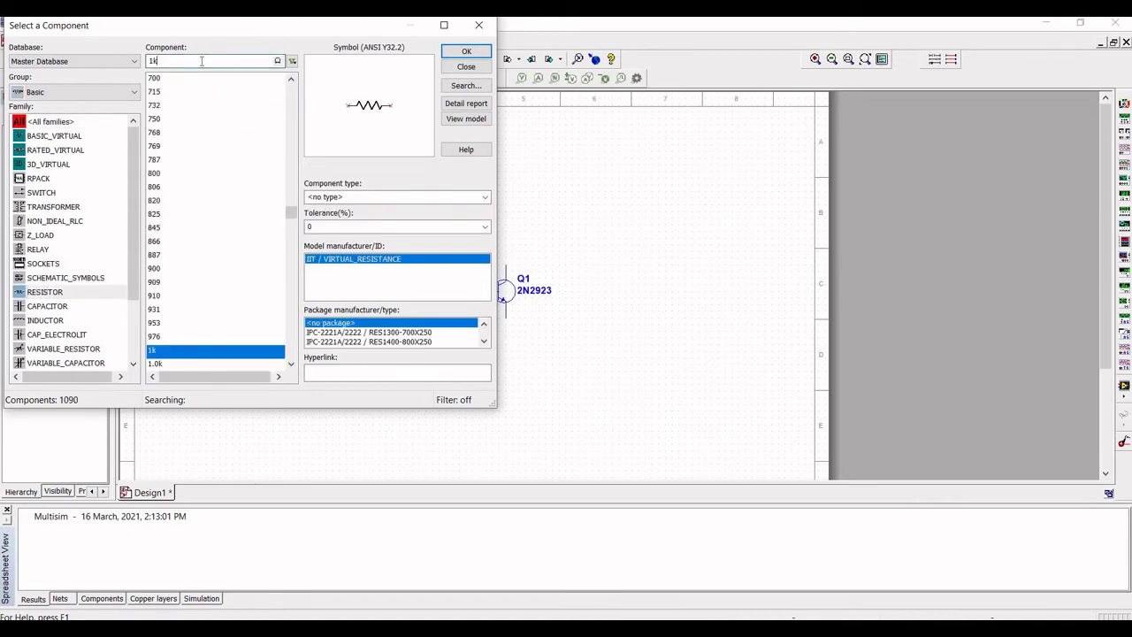
key("BackSpace")
key("BackSpace")
type("40.2")
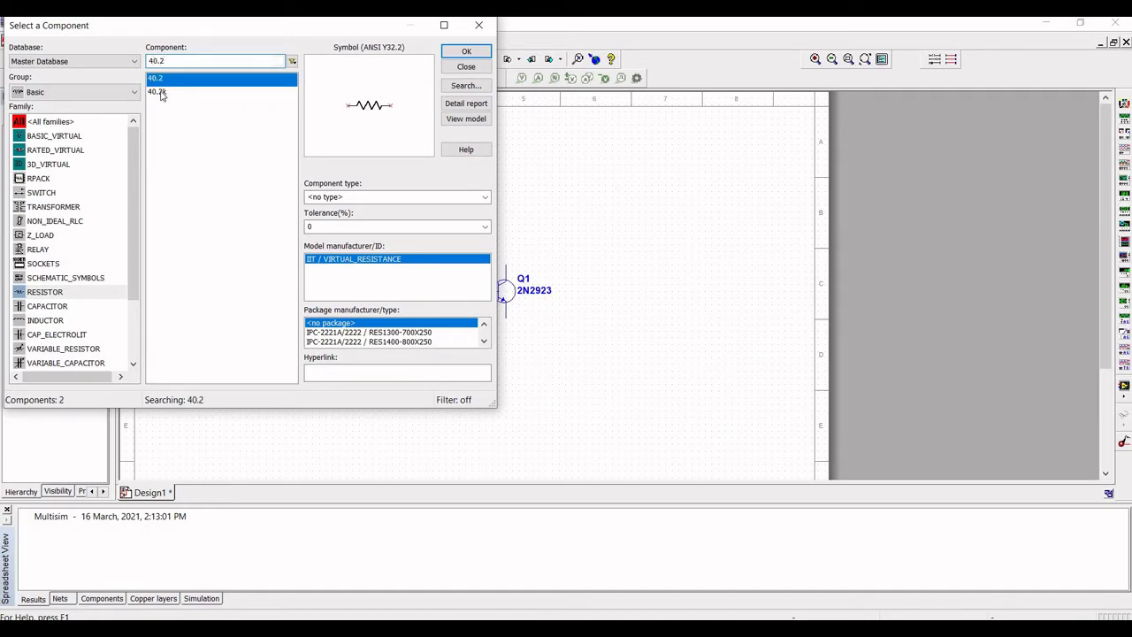
left_click(159, 92)
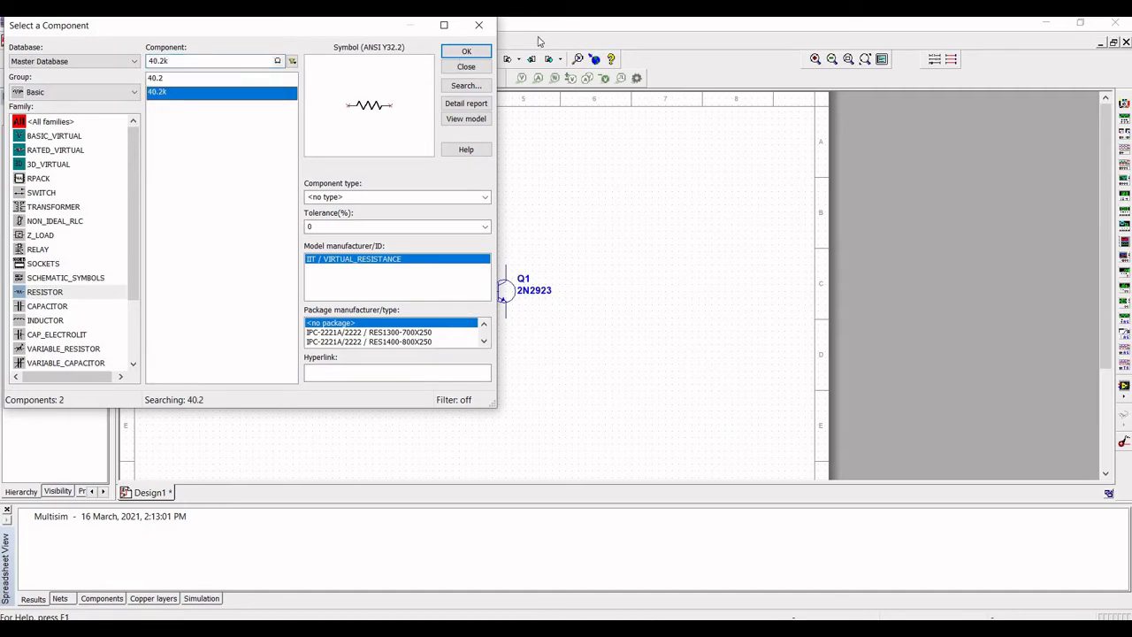
left_click(466, 51)
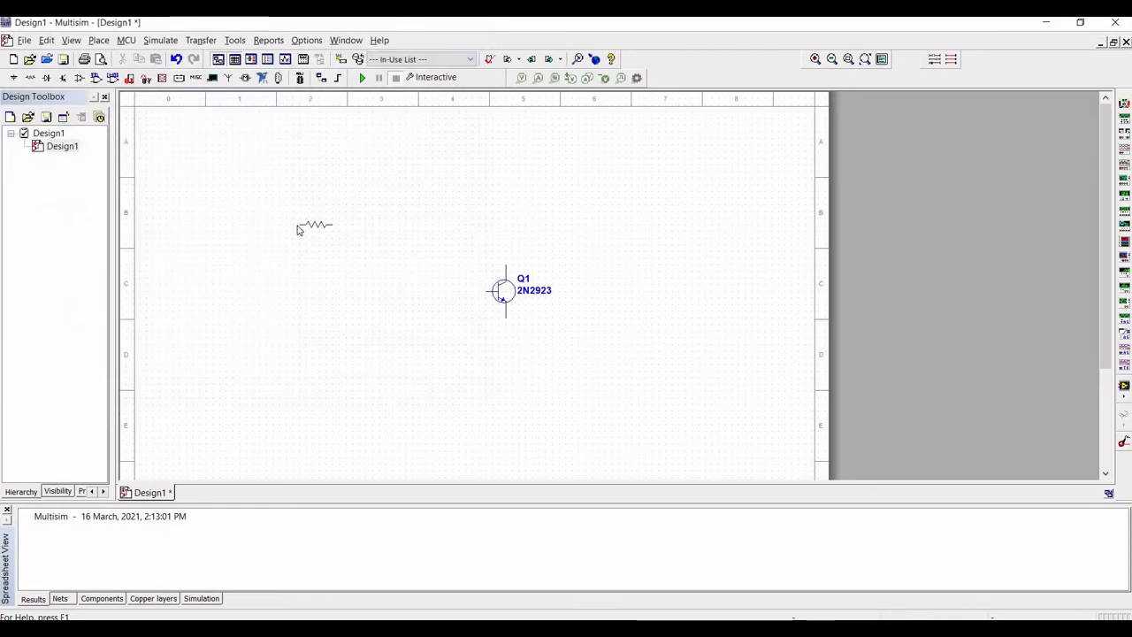
- Place R1 upright at the upper left, then pick the 12k resistor value
key("ctrl+r")
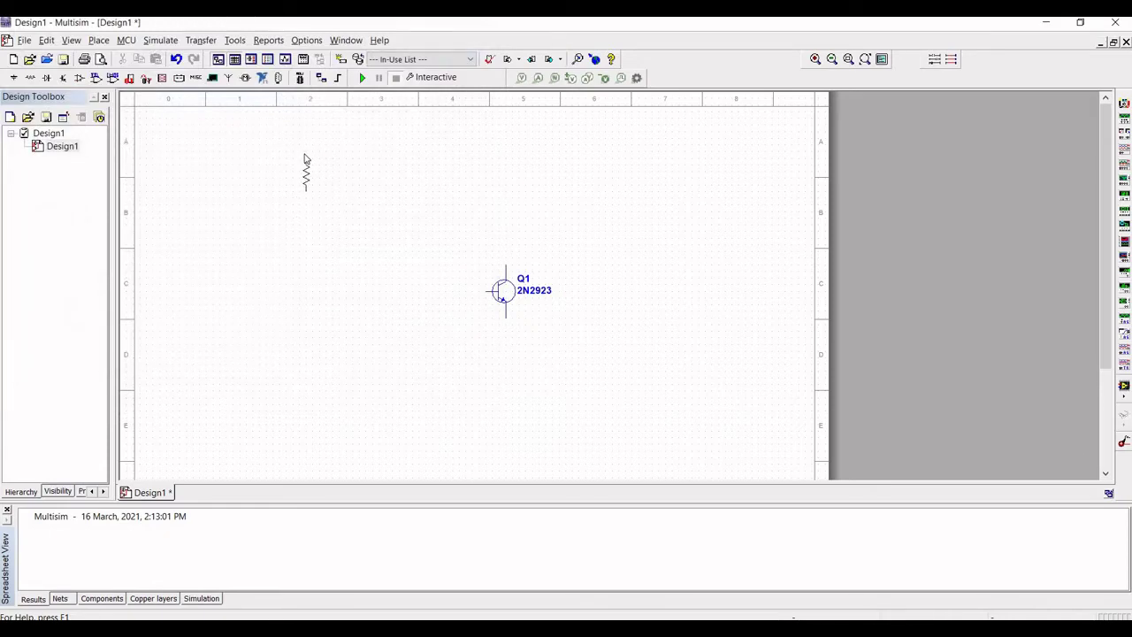
left_click(305, 160)
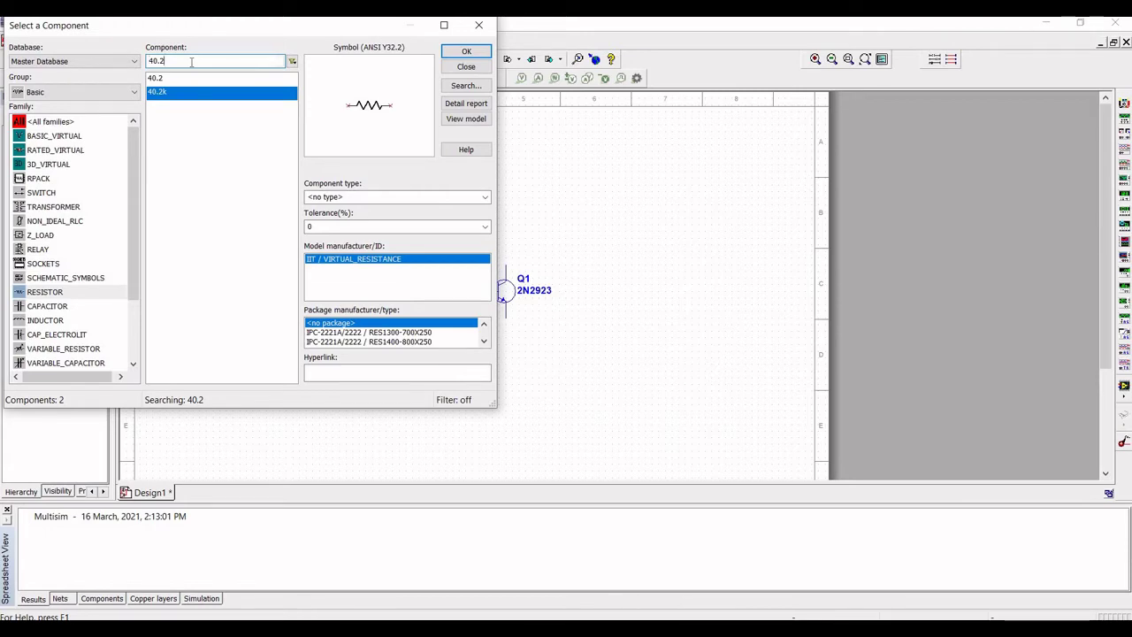
key("BackSpace")
key("BackSpace")
key("BackSpace")
key("BackSpace")
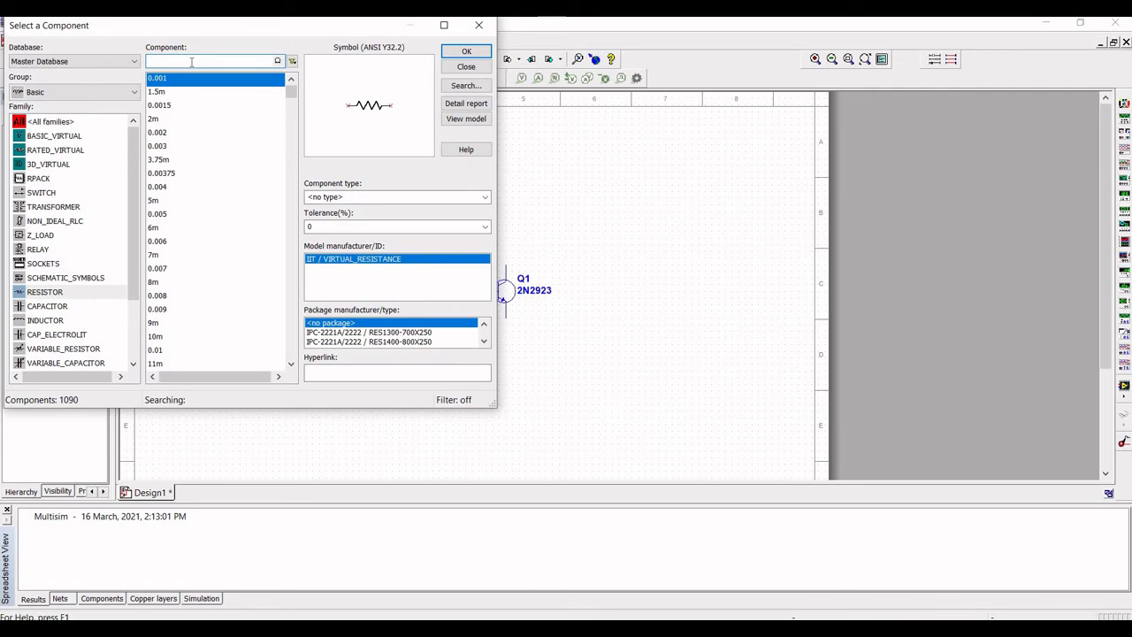
type("12k")
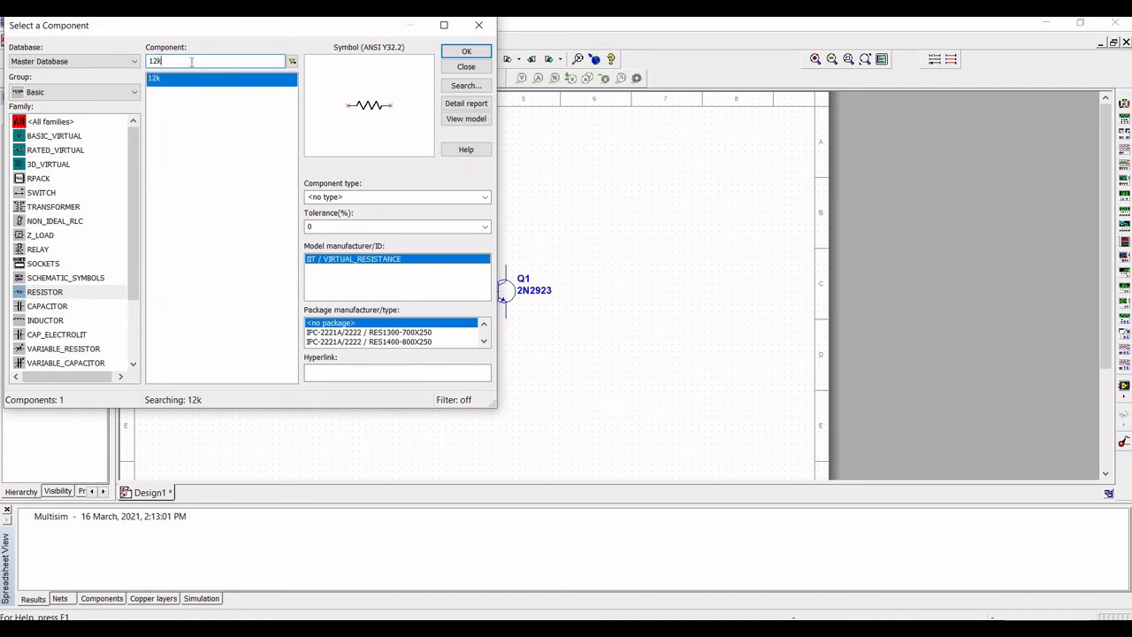
left_click(176, 82)
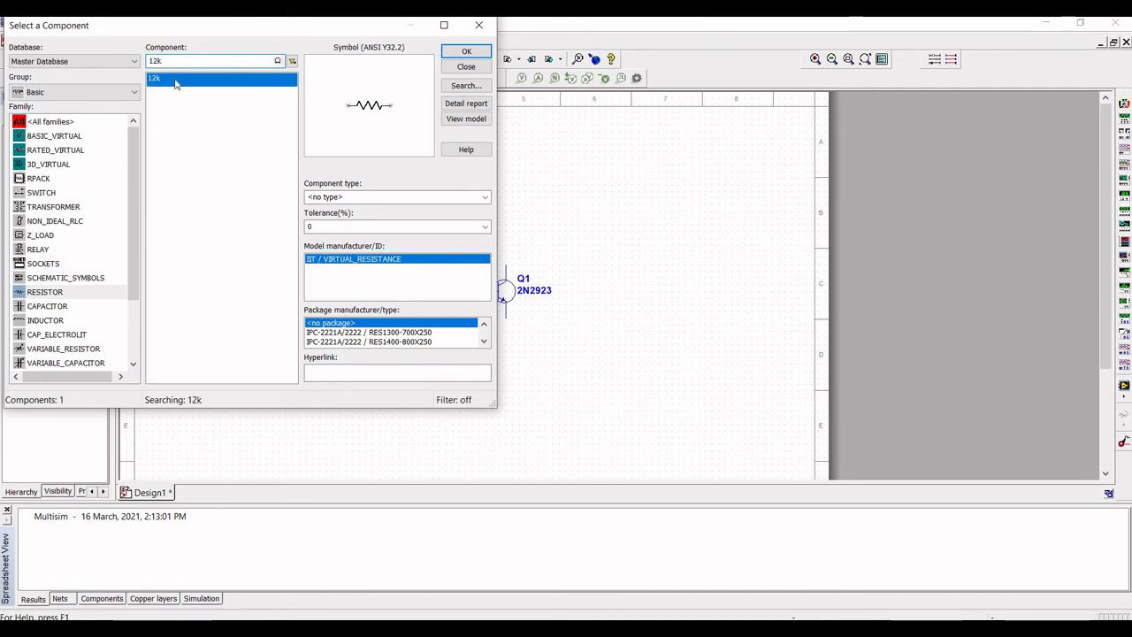
- Place the 12 kΩ resistor R2 upright at the lower left of the sheet
left_click(467, 51)
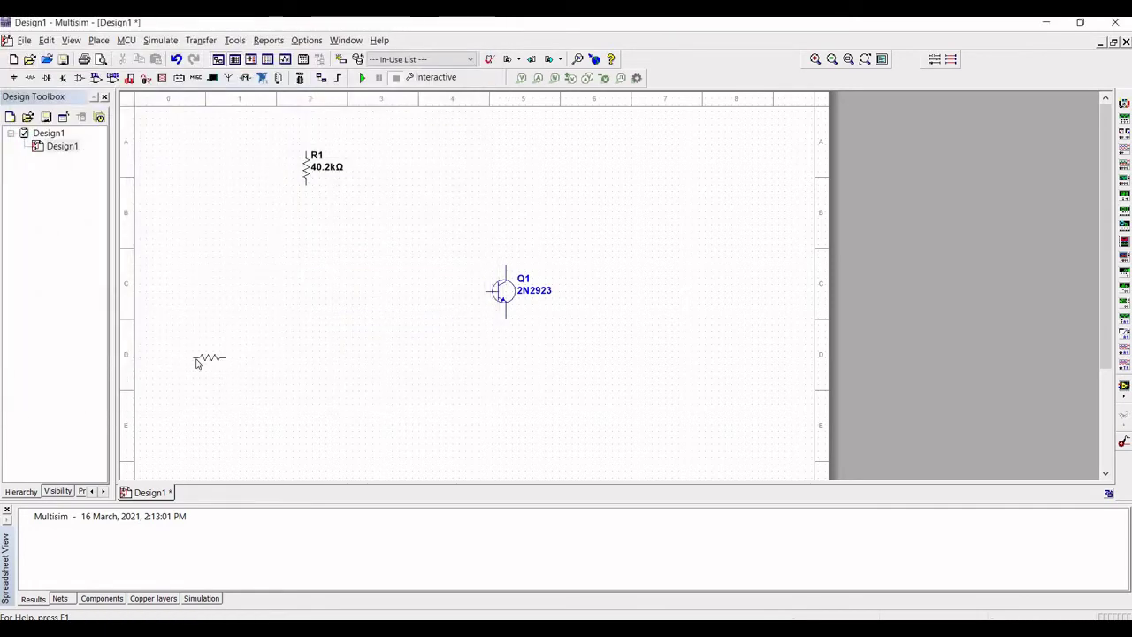
key("ctrl+r")
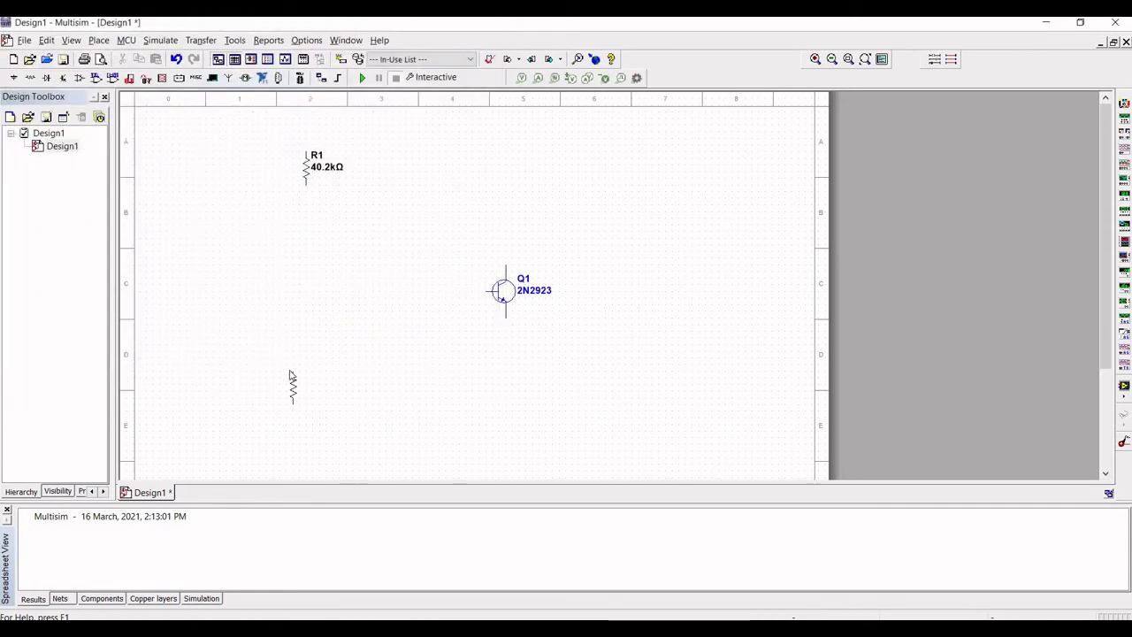
left_click(299, 416)
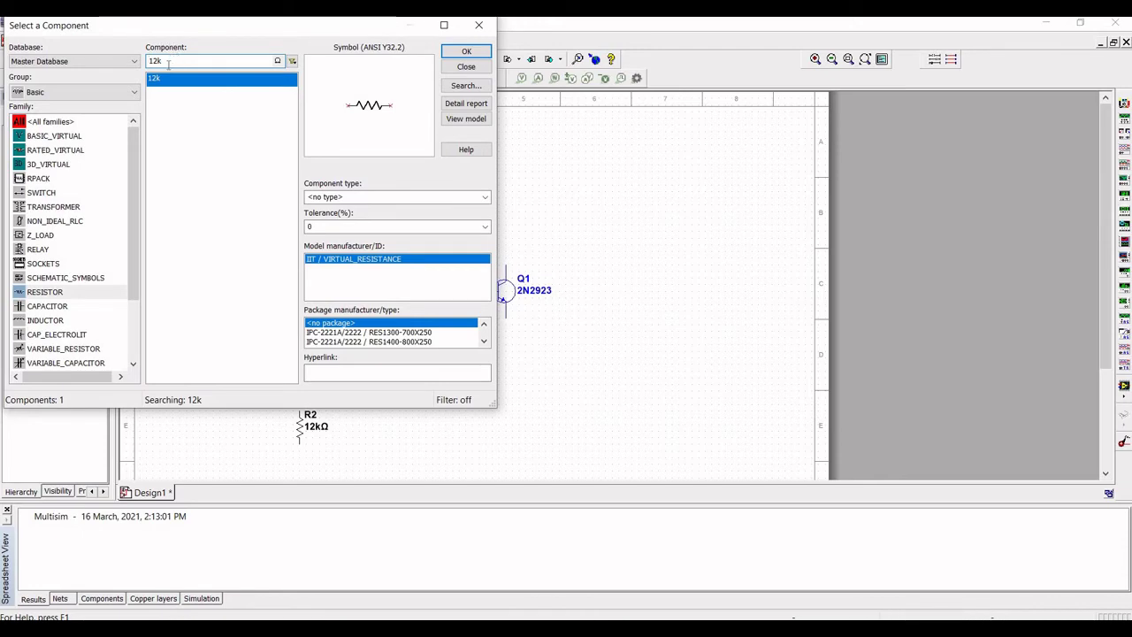
- Place an upright 2 kΩ resistor R3 below the transistor
key("BackSpace")
key("BackSpace")
key("BackSpace")
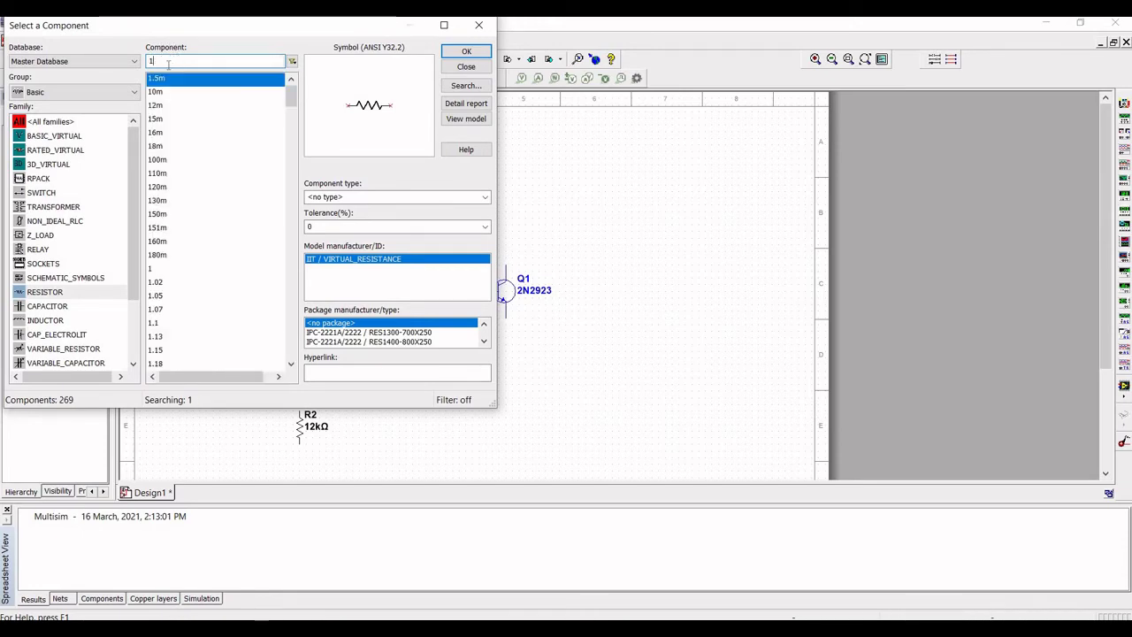
type("2k")
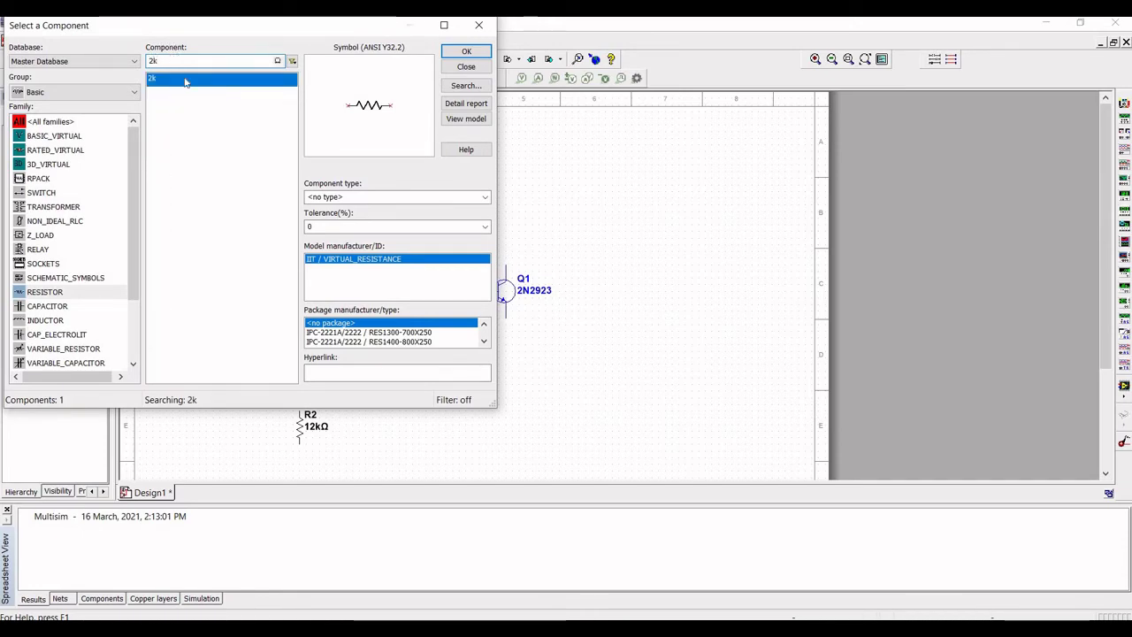
left_click(469, 53)
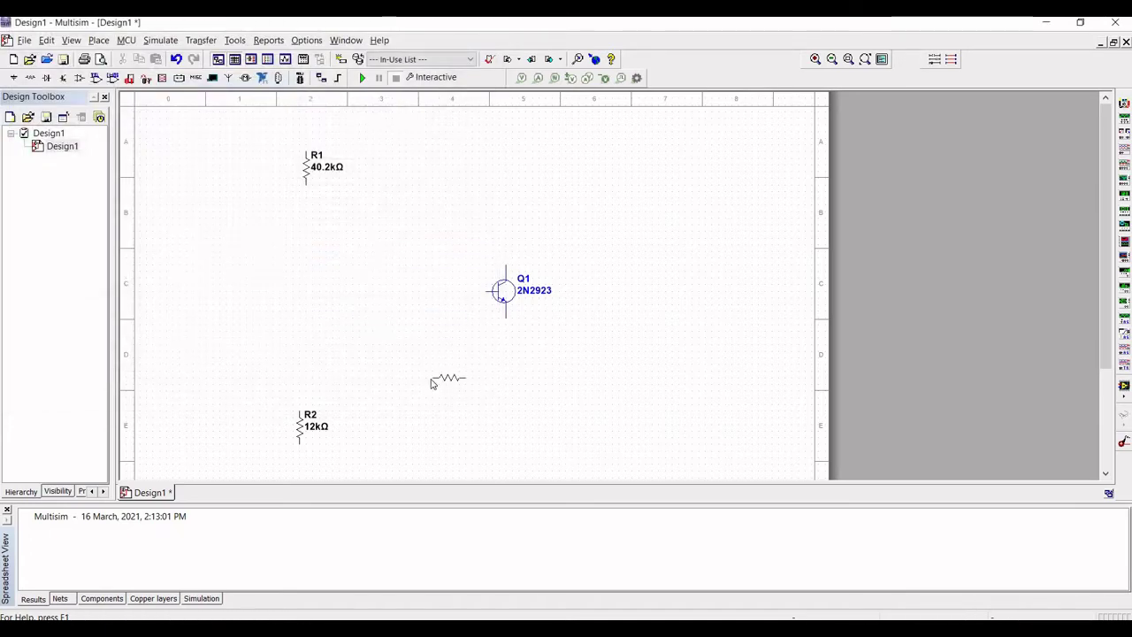
key("ctrl+r")
left_click(506, 420)
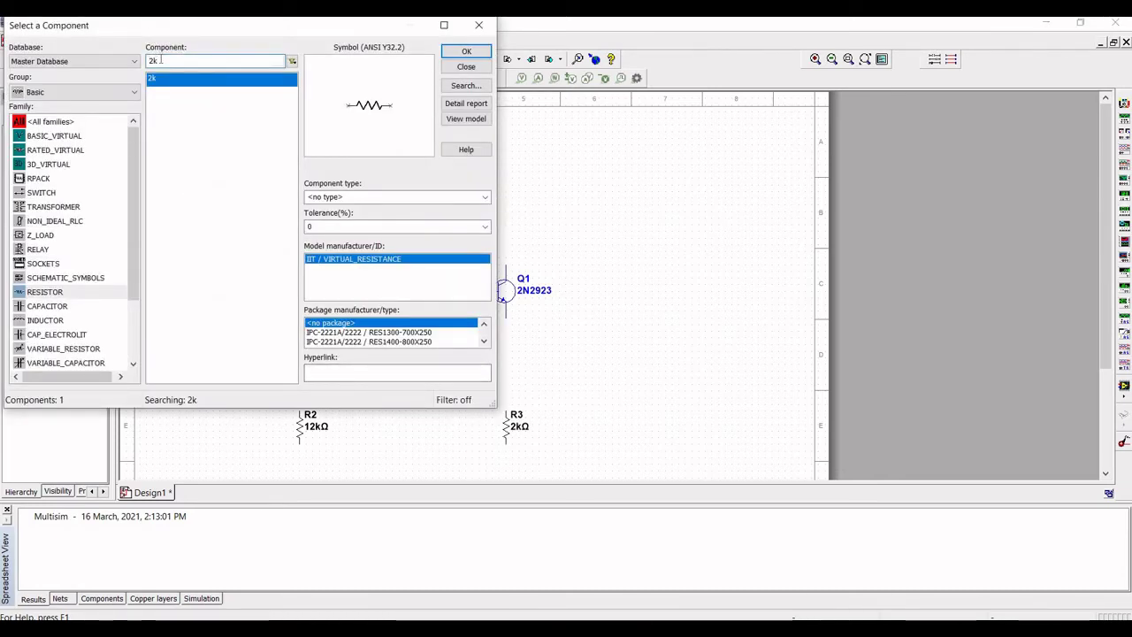
- Select another 40.2k resistor for placement
key("BackSpace")
key("BackSpace")
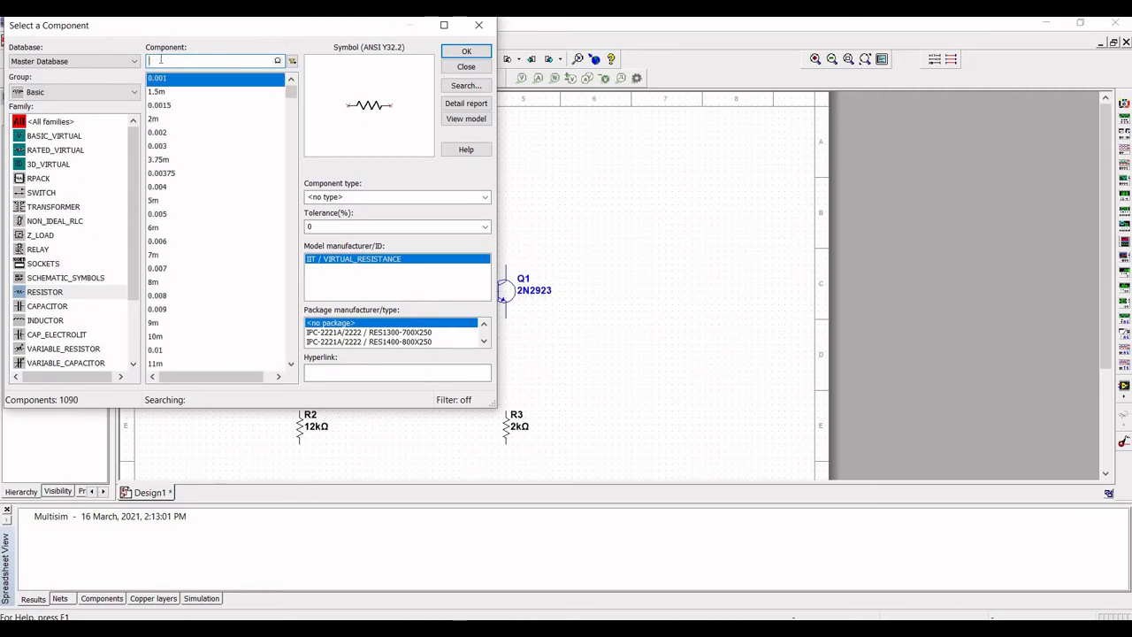
type("40")
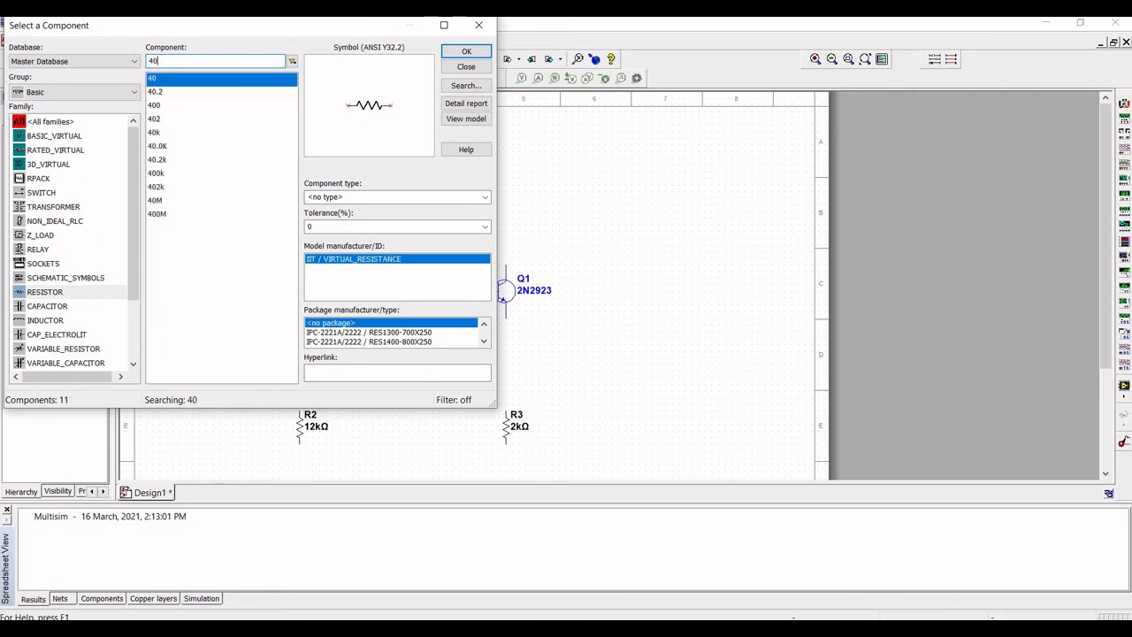
type(".2k")
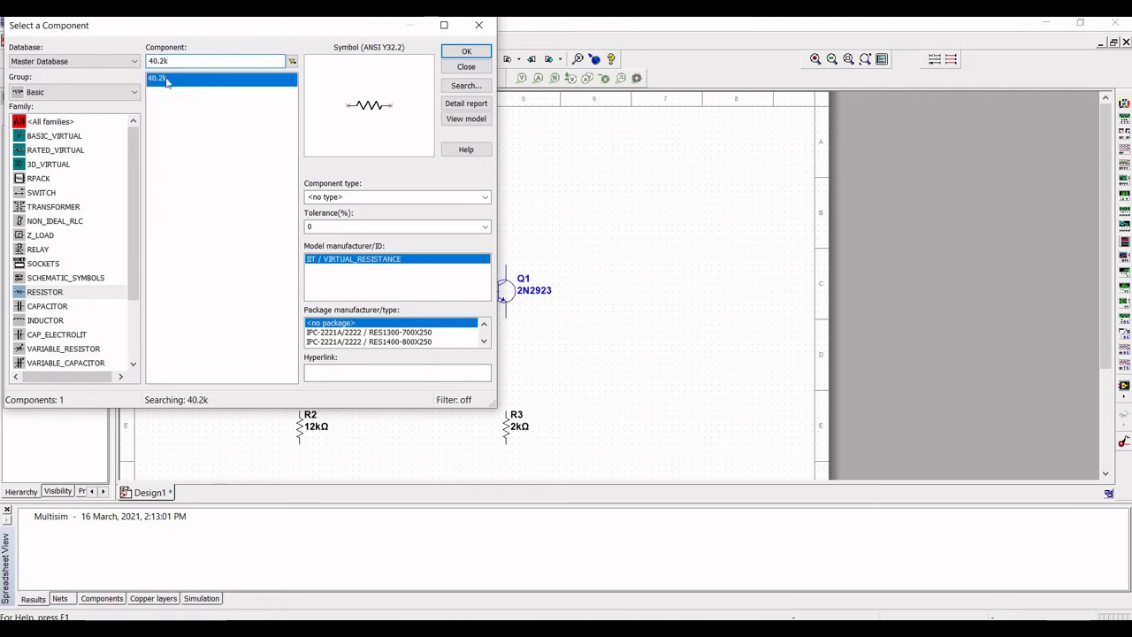
left_click(466, 51)
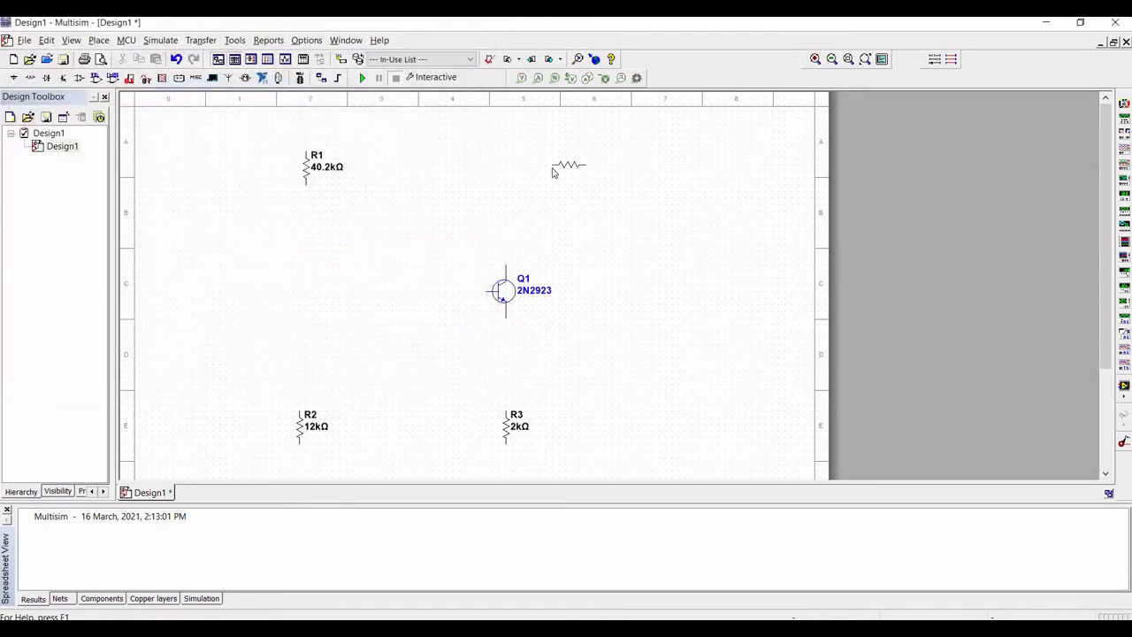
- Place R4 upright above the transistor and add a VCC supply from Sources > POWER_SOURCES at the top
key("ctrl+r")
left_click(506, 159)
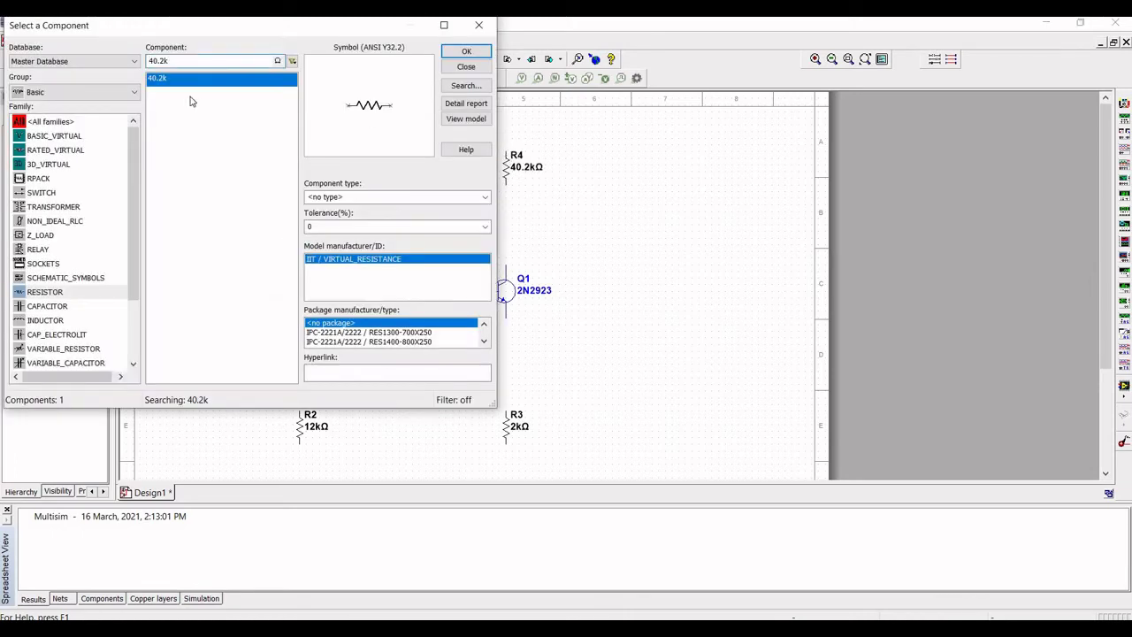
left_click(78, 94)
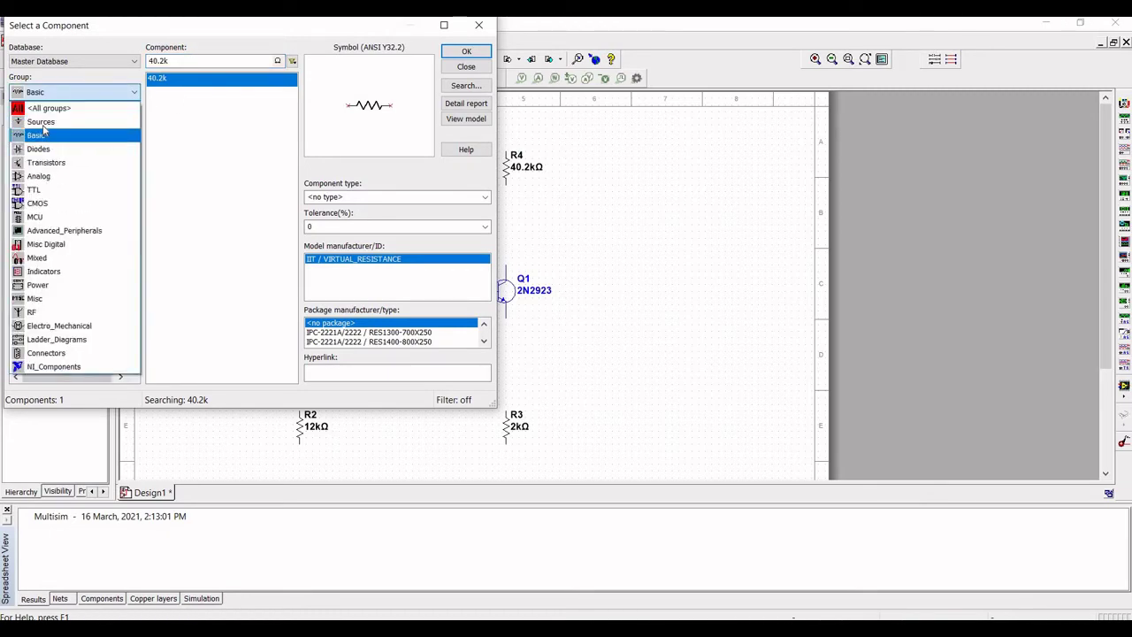
left_click(46, 122)
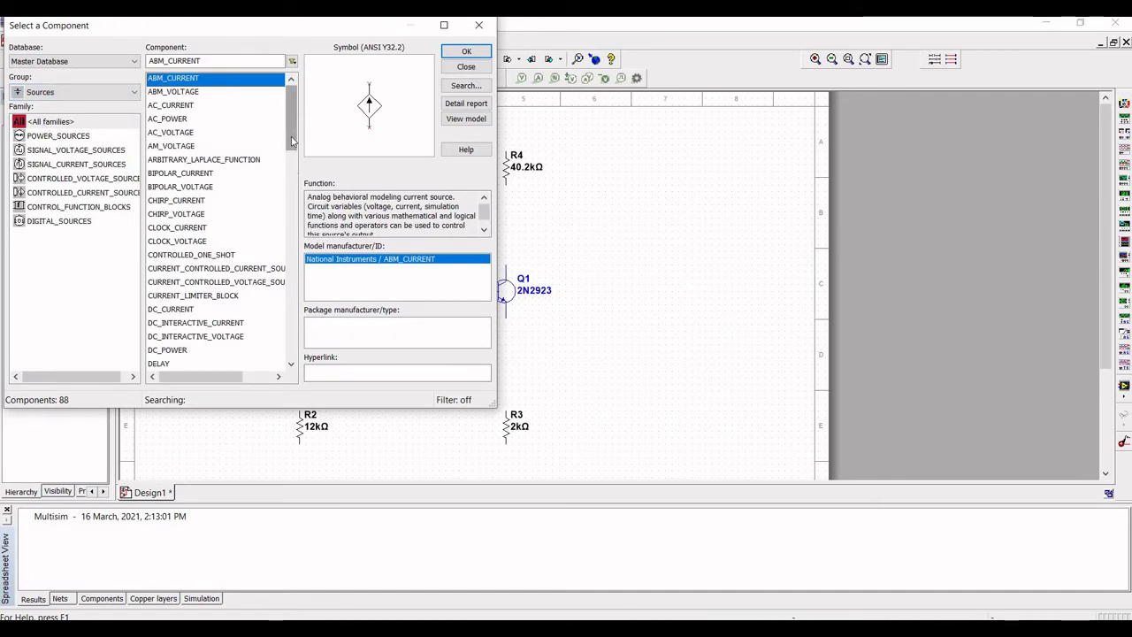
left_click(76, 137)
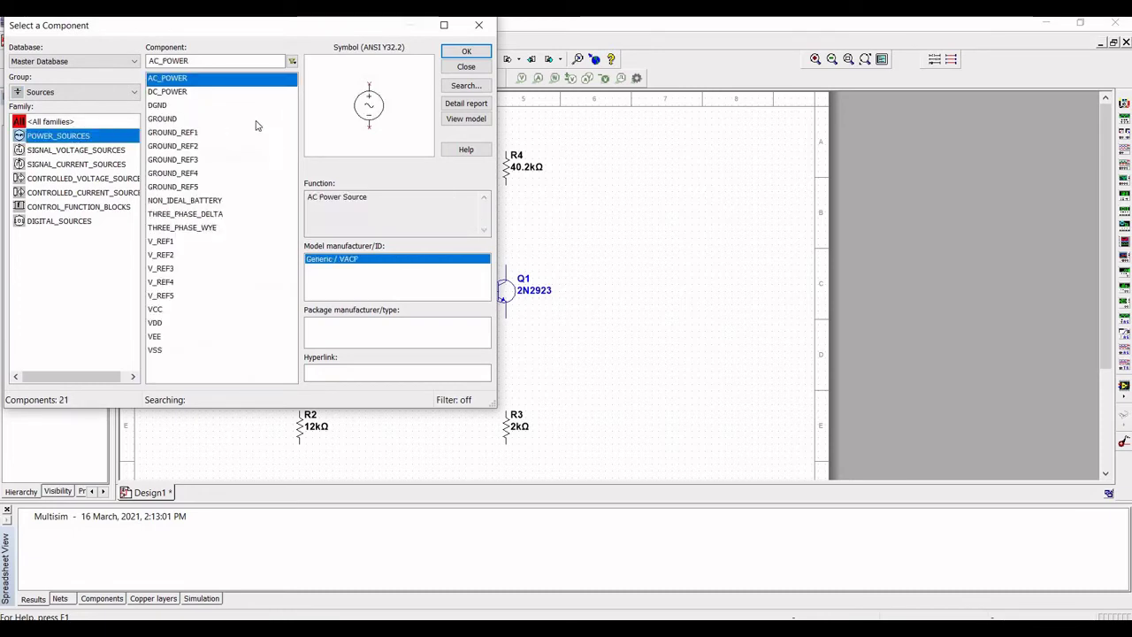
left_click(153, 311)
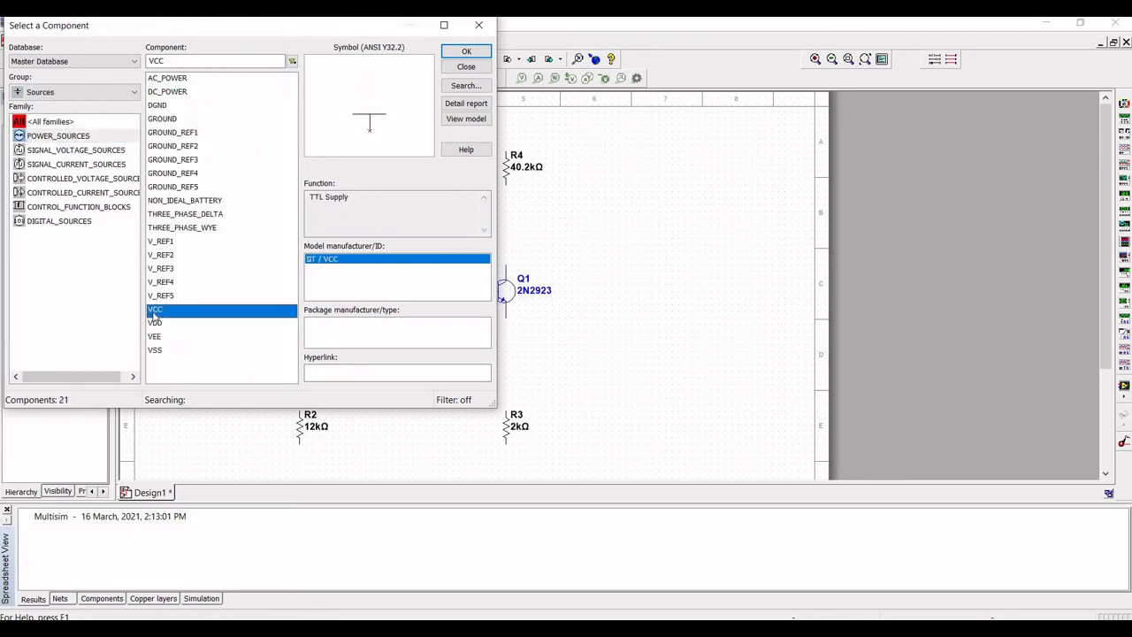
left_click(466, 50)
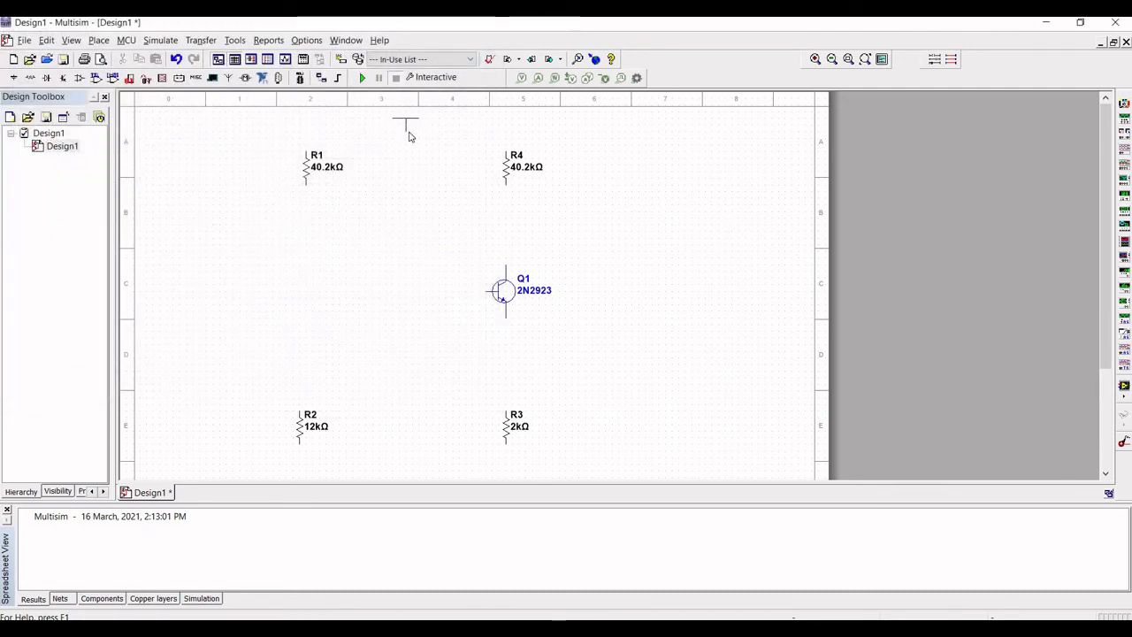
key("Escape")
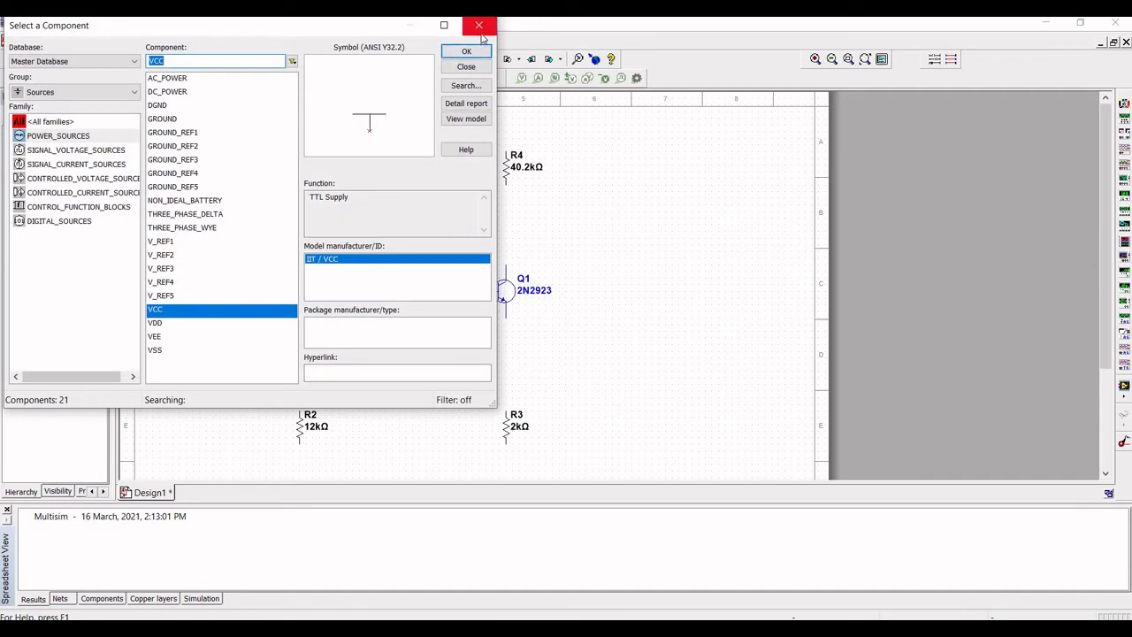
left_click(480, 32)
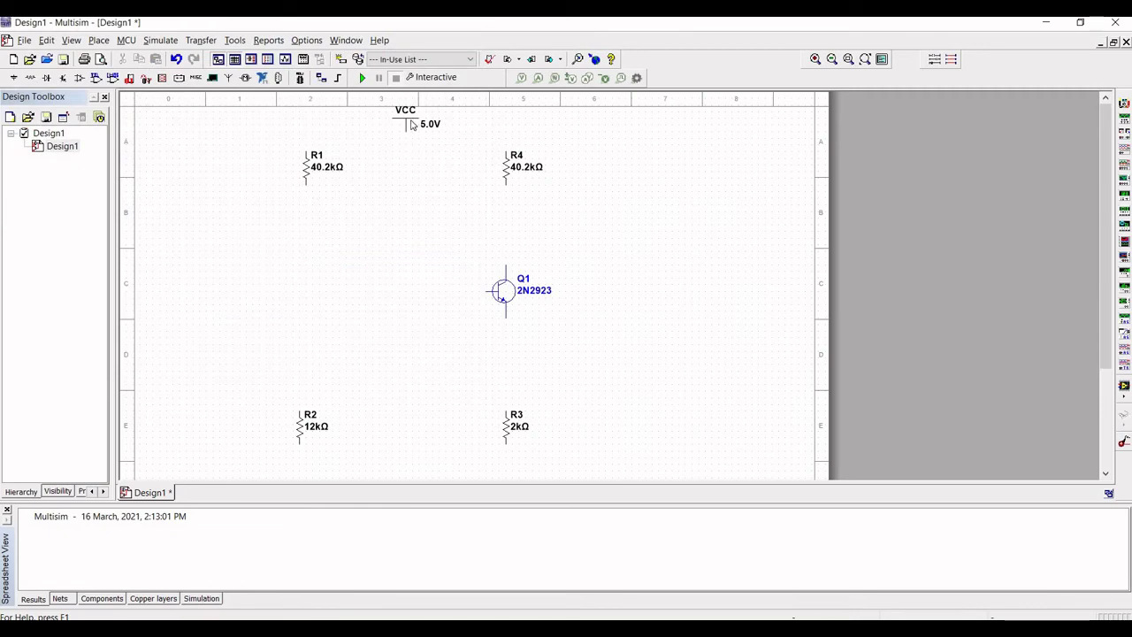
- Change the VCC supply voltage from 5.0 V to 25 V
double_click(408, 124)
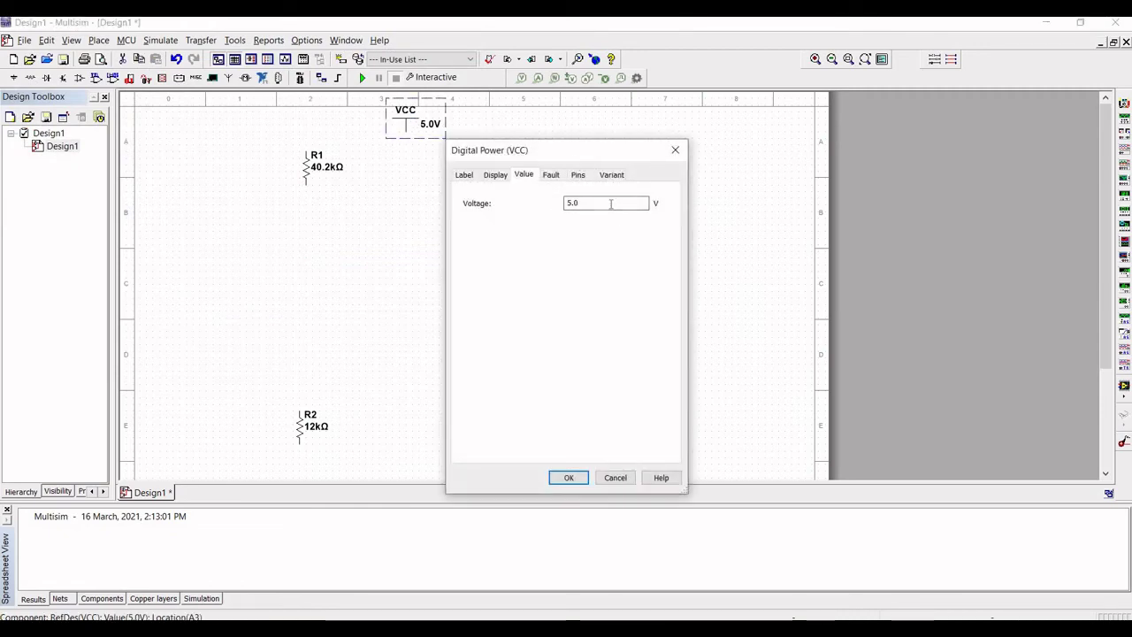
left_click(610, 204)
key("BackSpace")
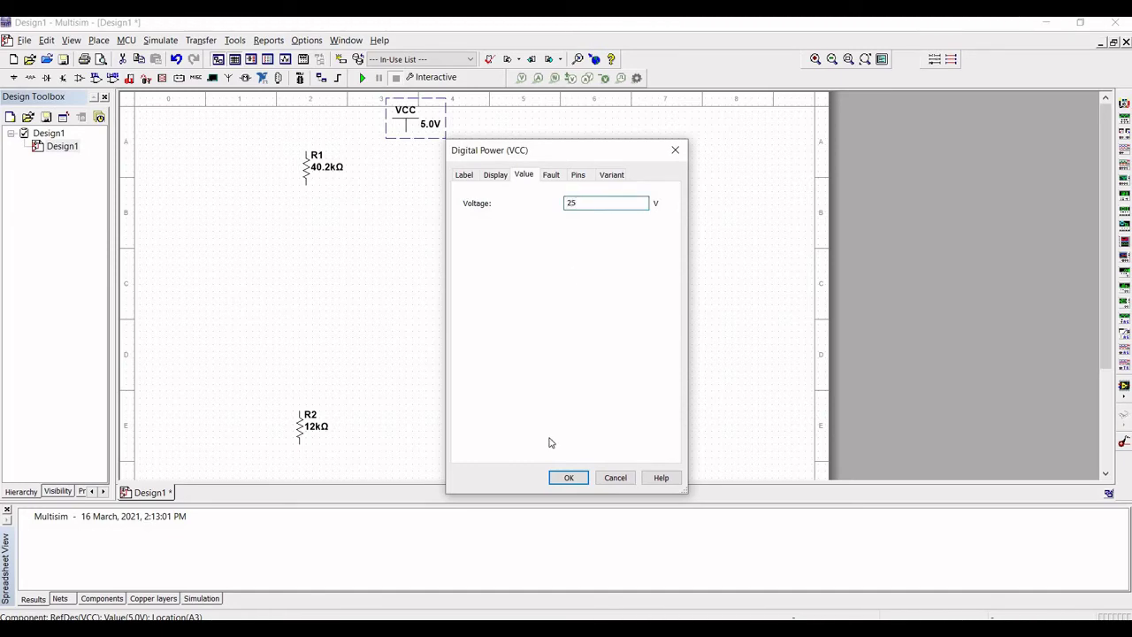
left_click(559, 478)
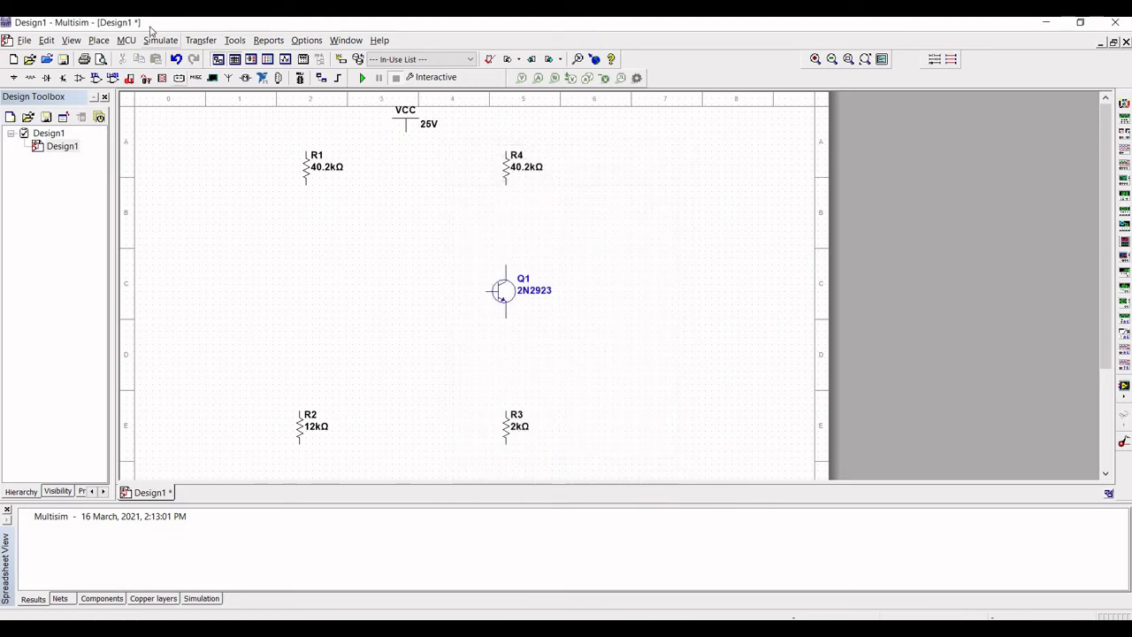
- Choose DC_POWER and place a DC source just above R2
left_click(99, 41)
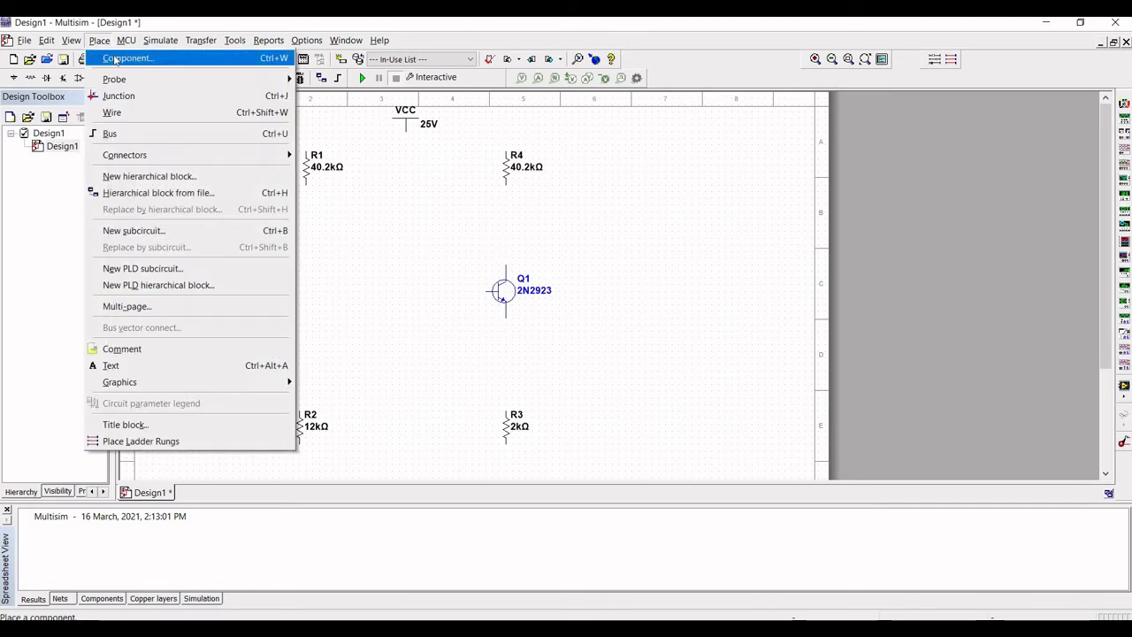
left_click(115, 58)
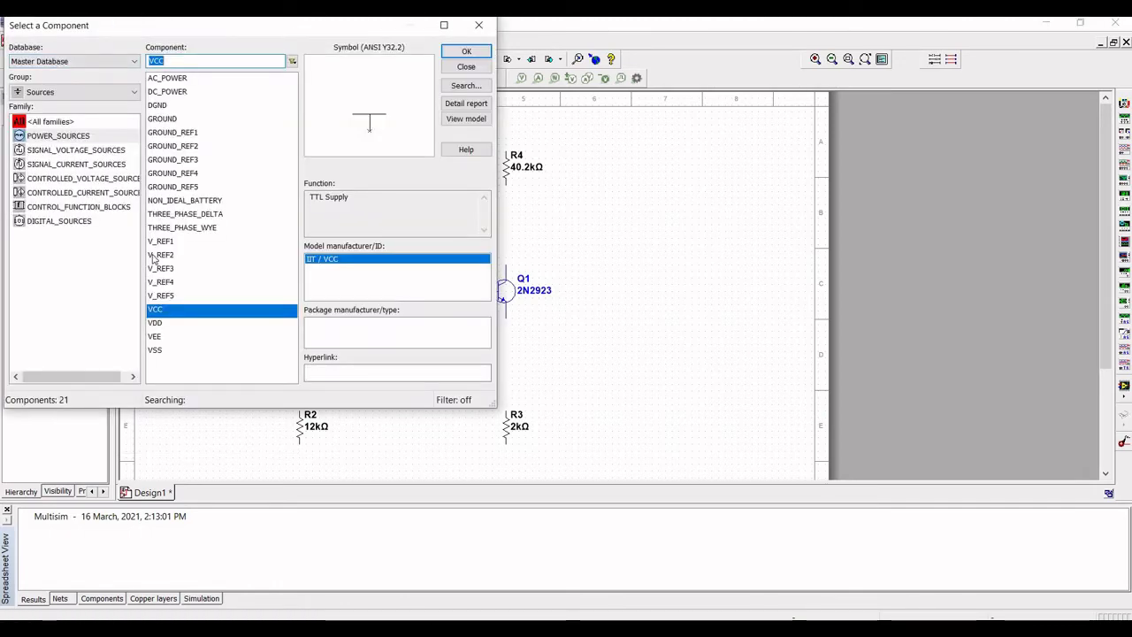
left_click(170, 92)
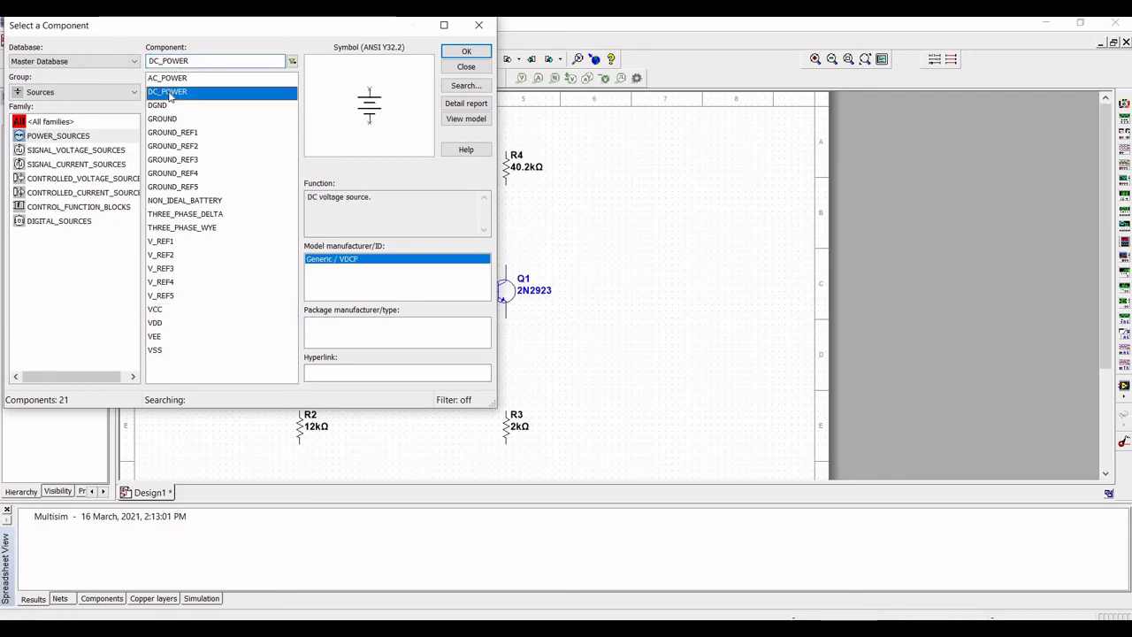
left_click(461, 51)
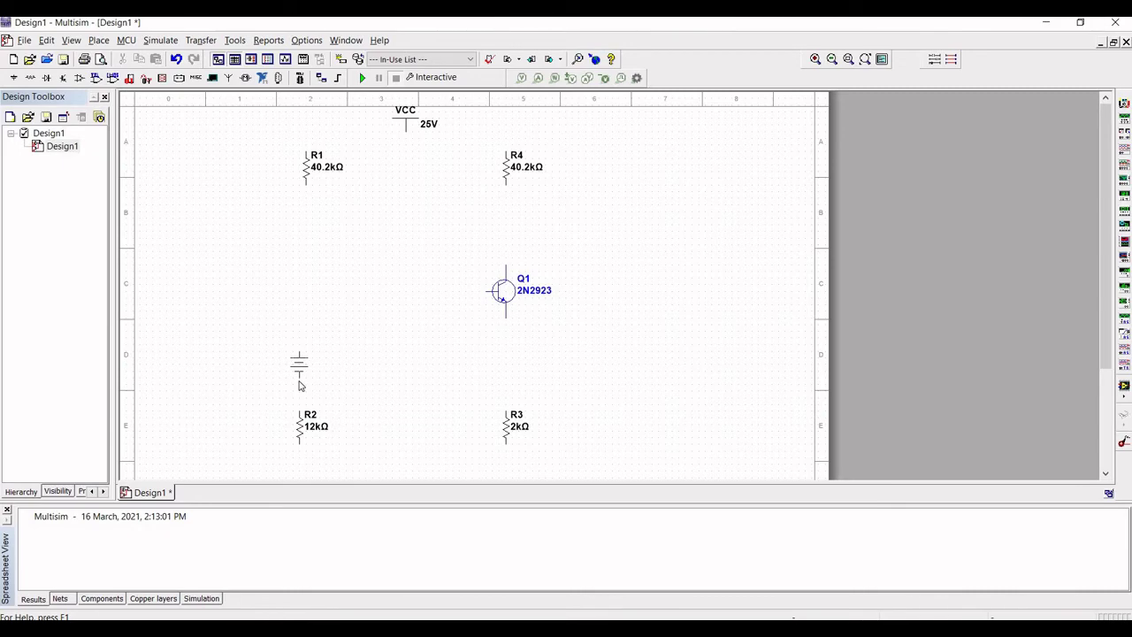
left_click(299, 385)
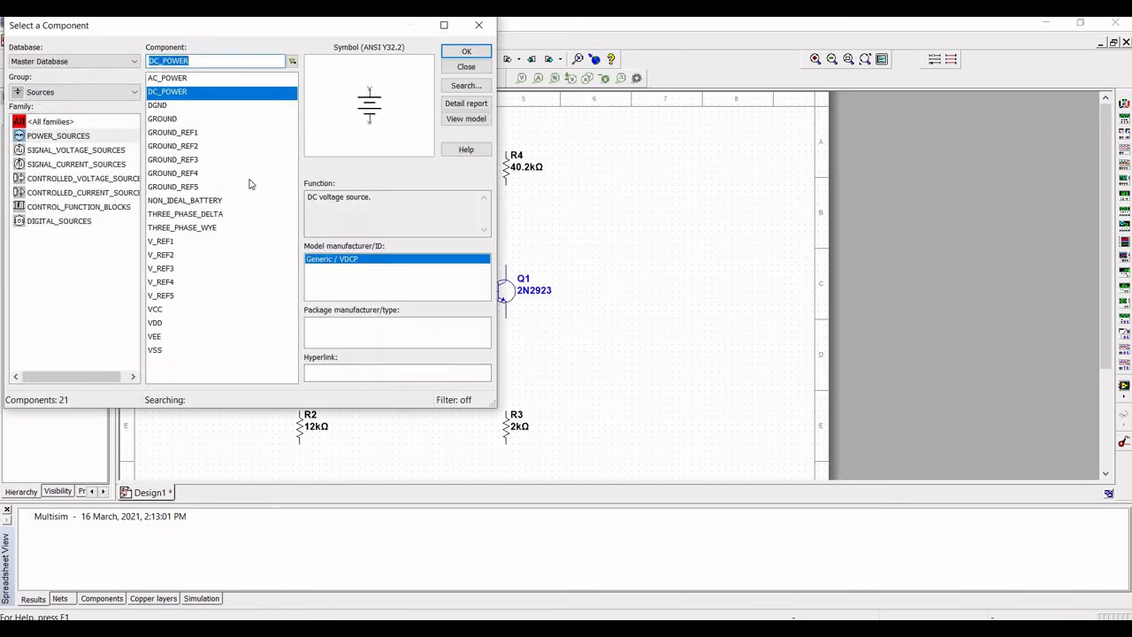
left_click(466, 66)
- Place a sideways DC source left of the transistor and another, V4, below R4
key("ctrl+r")
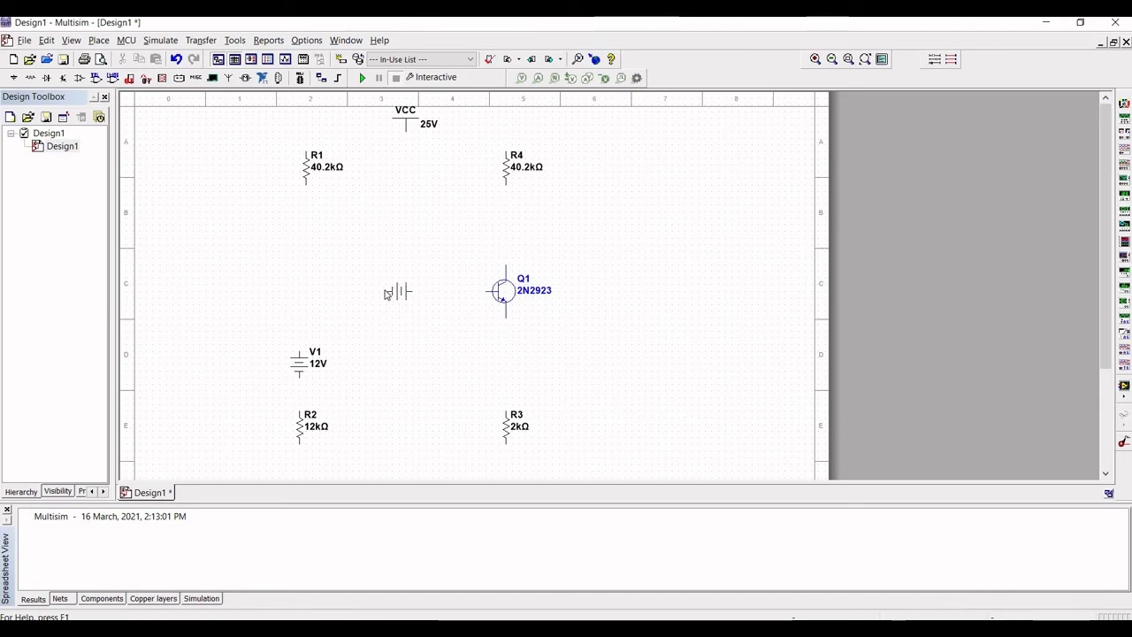
left_click(385, 295)
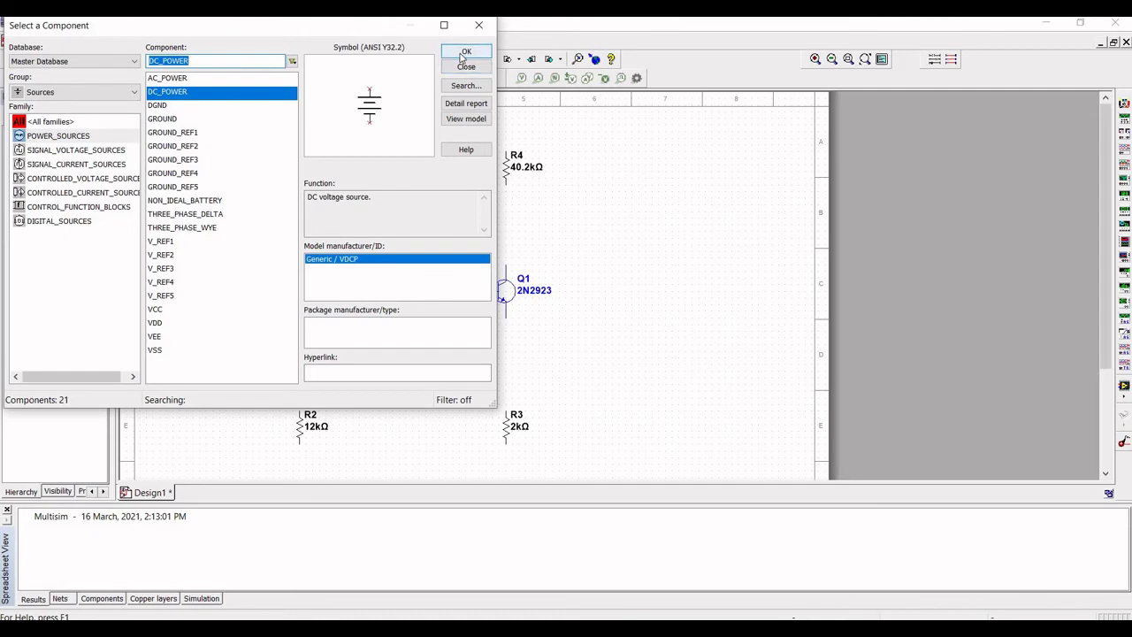
left_click(466, 66)
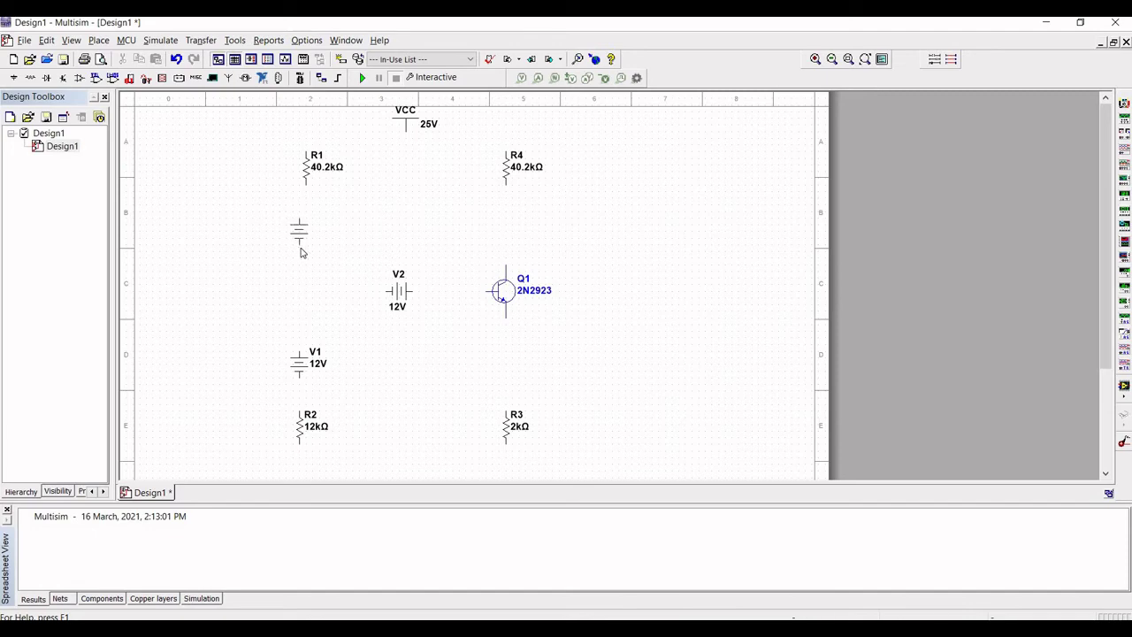
key("Escape")
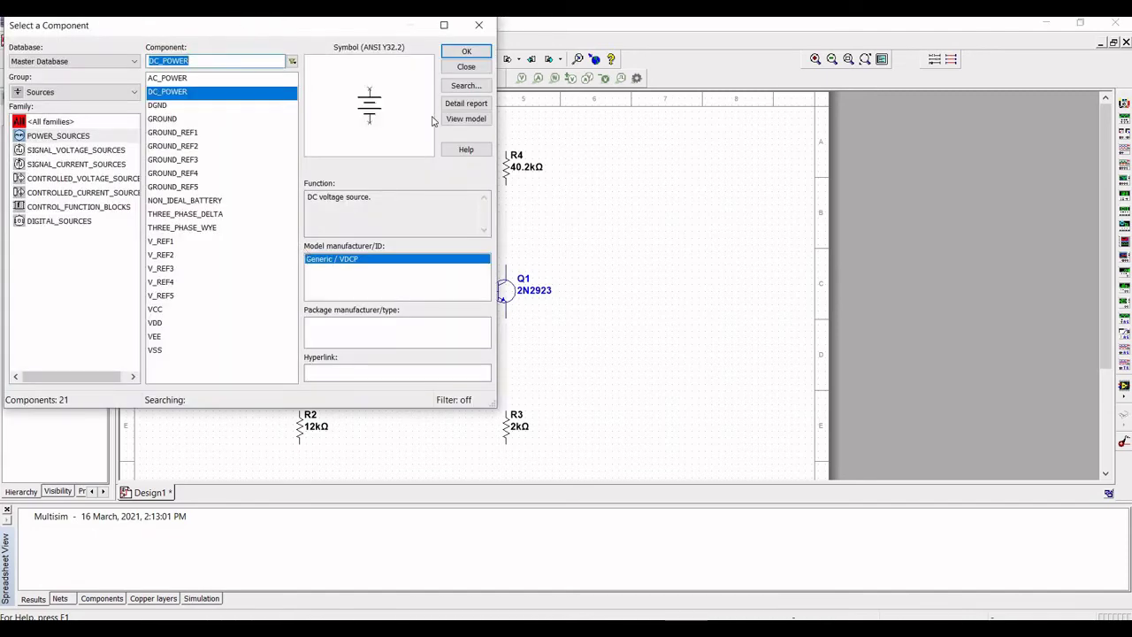
left_click(468, 52)
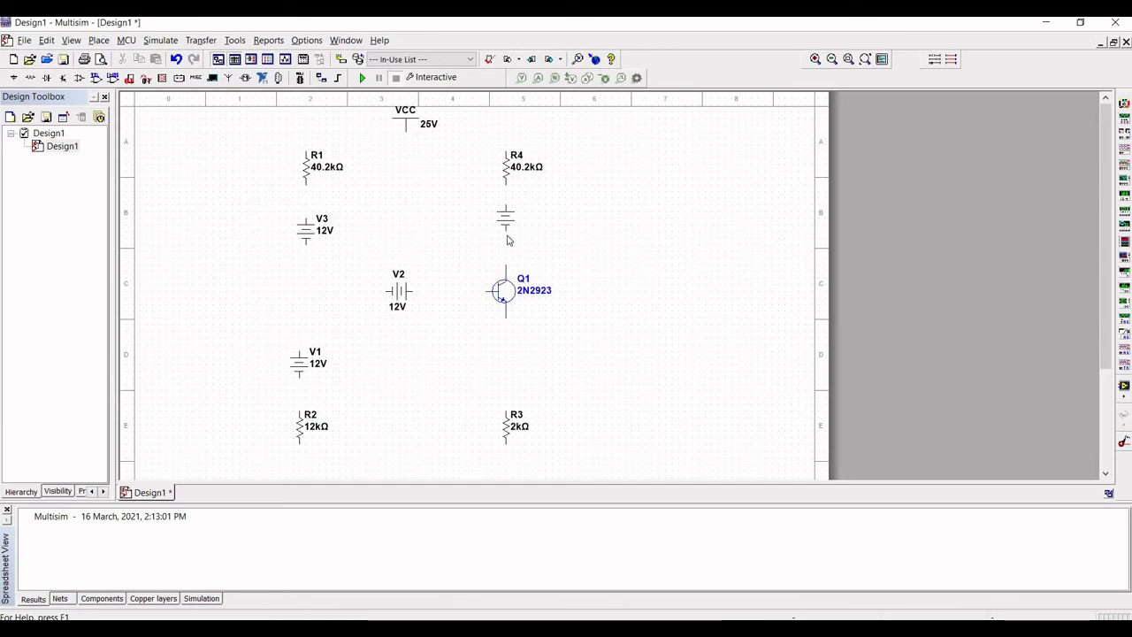
key("Escape")
left_click(508, 246)
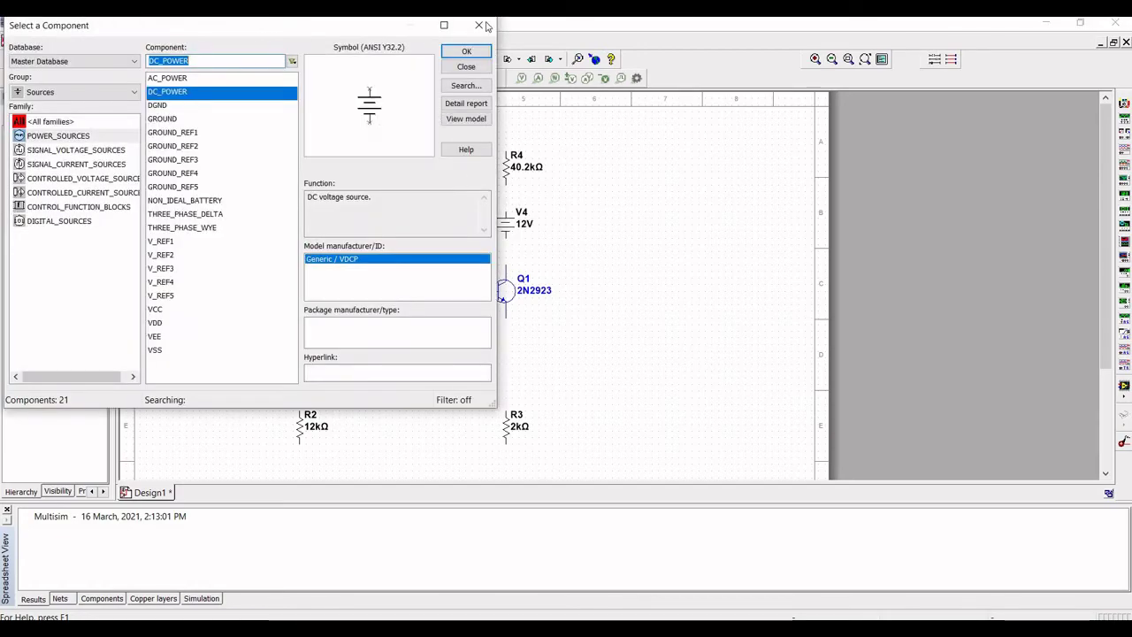
left_click(480, 26)
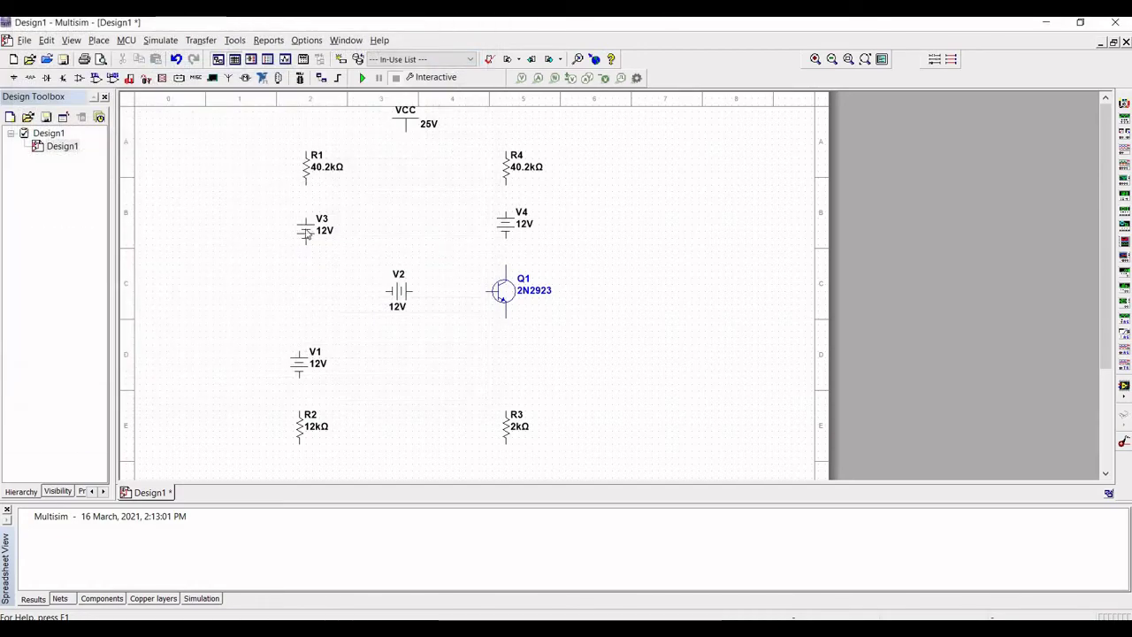
- Set V1 and V2 to 0 V in their properties
double_click(316, 364)
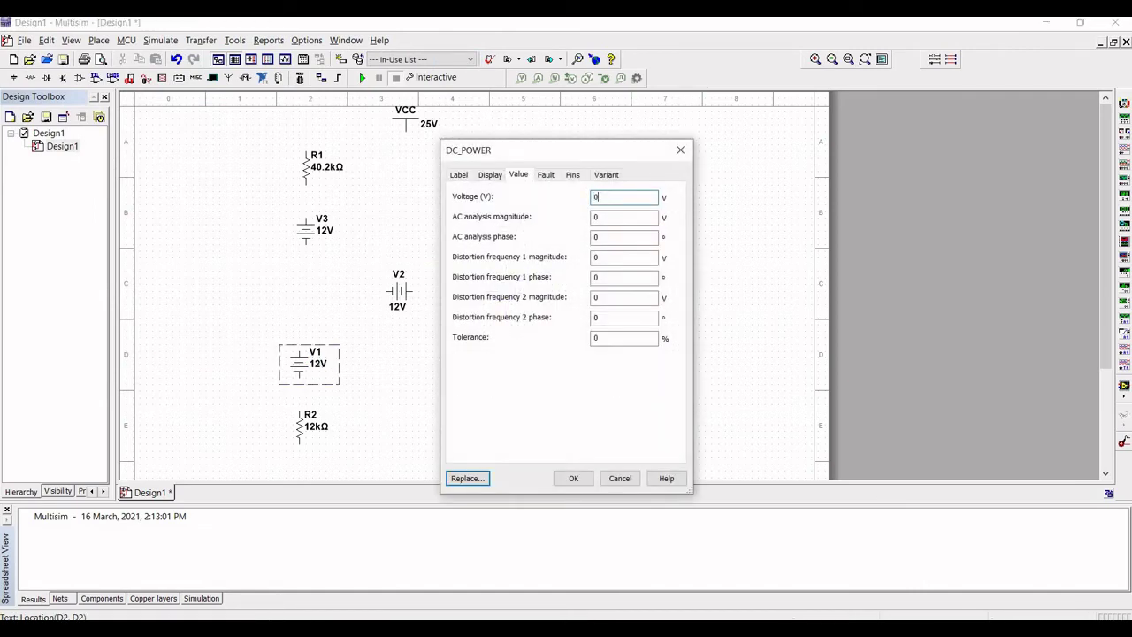
key("Return")
left_click(400, 306)
double_click(401, 306)
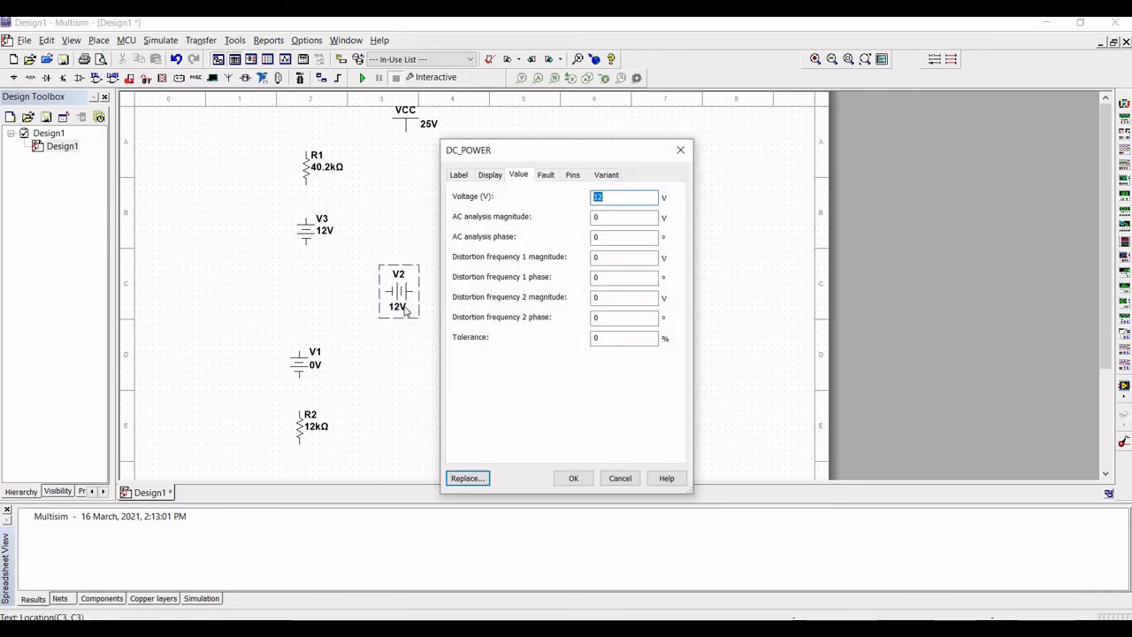
type("0")
key("Return")
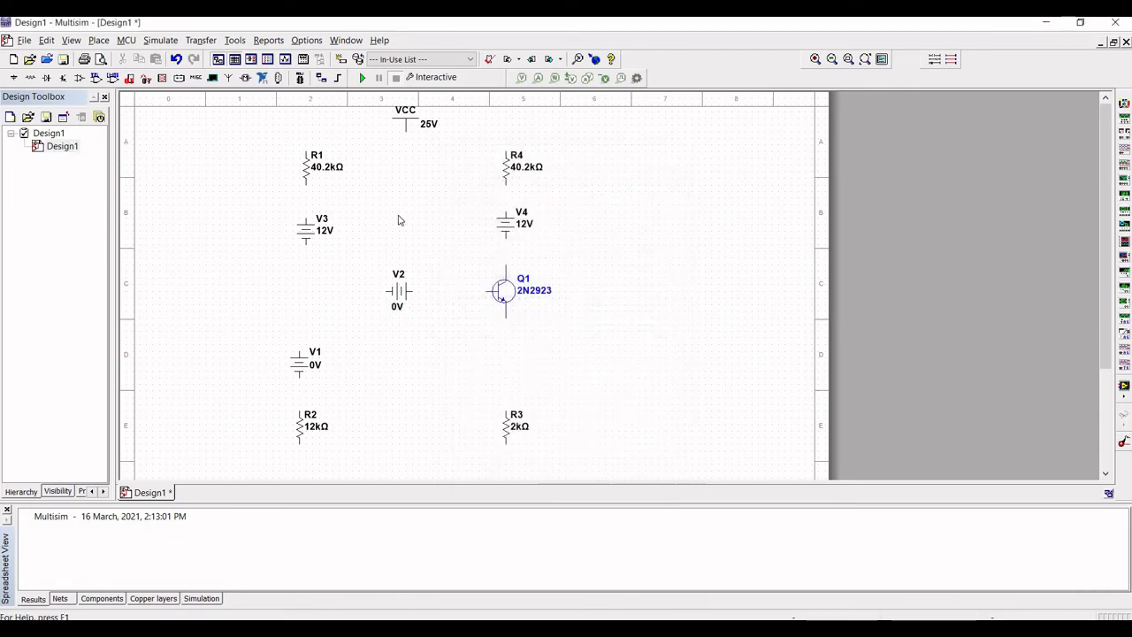
- Edit and confirm the voltage values of V3 and V4
double_click(323, 231)
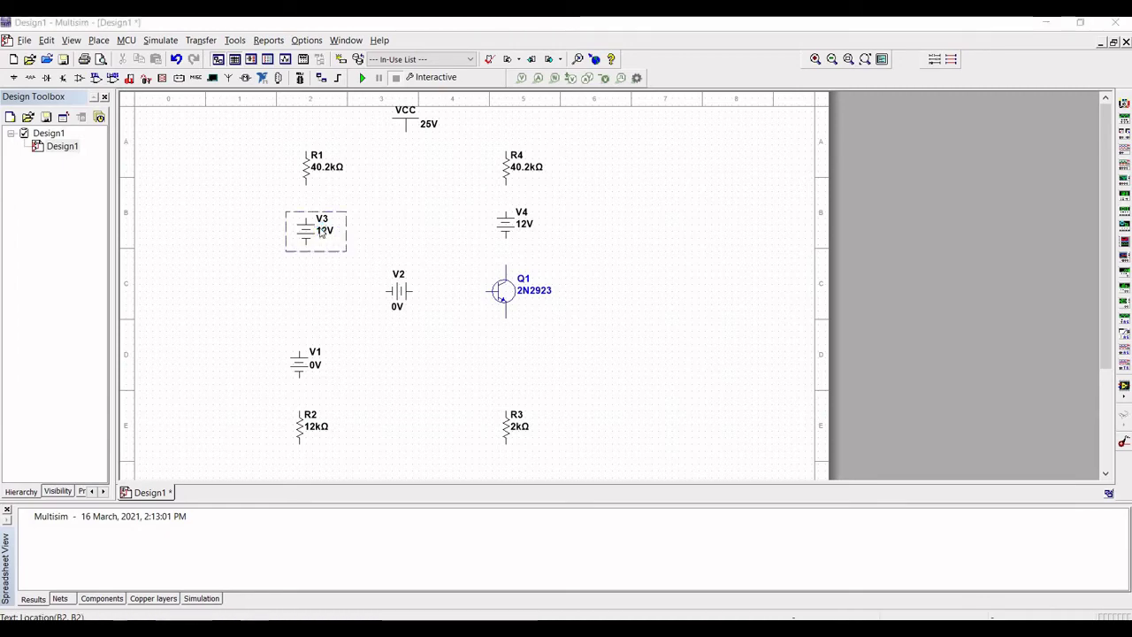
type("12")
key("Return")
left_click(523, 222)
double_click(524, 222)
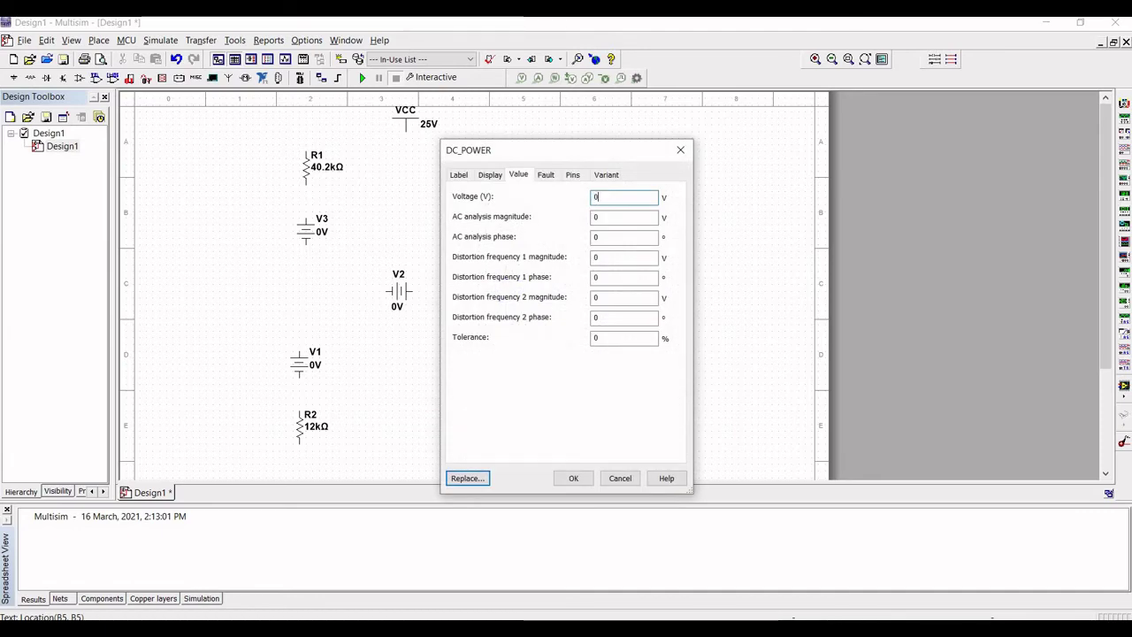
key("Return")
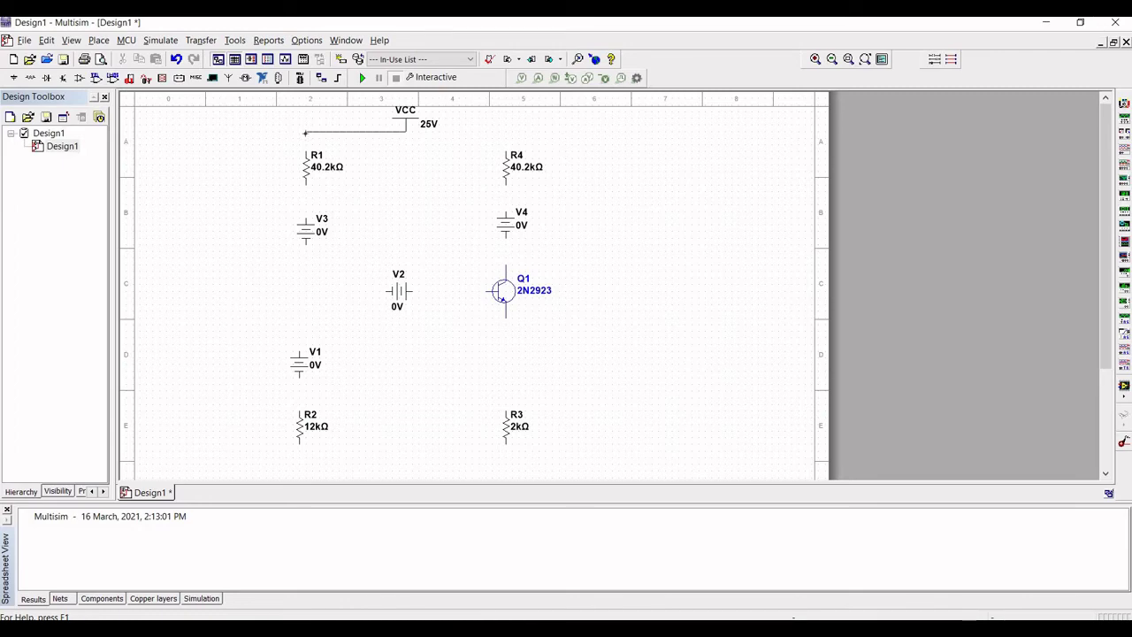
- Wire VCC to the tops of R1 and R4, redoing one misrouted wire, and R4's bottom to V4
left_click(305, 150)
left_click(500, 141)
left_click(407, 131)
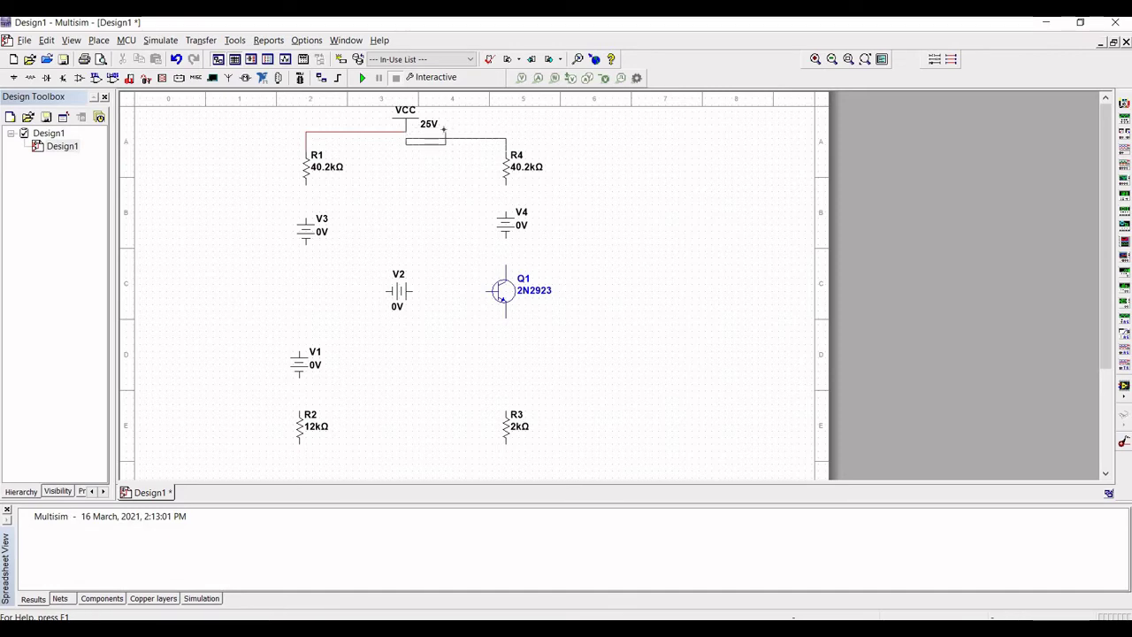
key("ctrl+z")
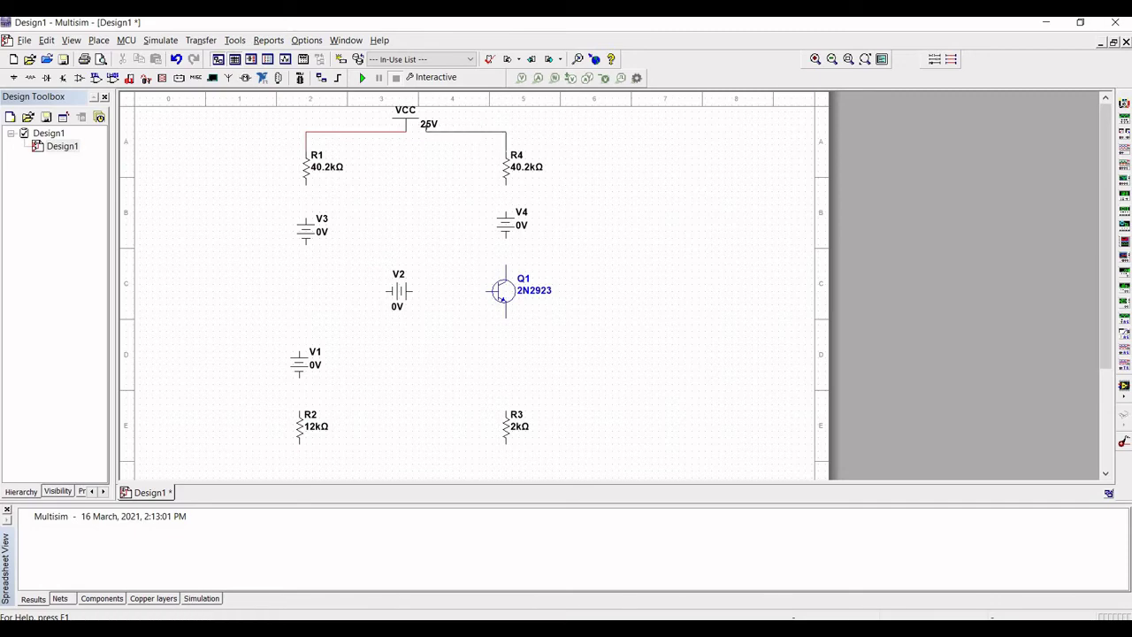
left_click(407, 130)
left_click(505, 213)
- Wire V4 to Q1's collector, Q1's base to V2, and the emitter to R3
left_click(505, 262)
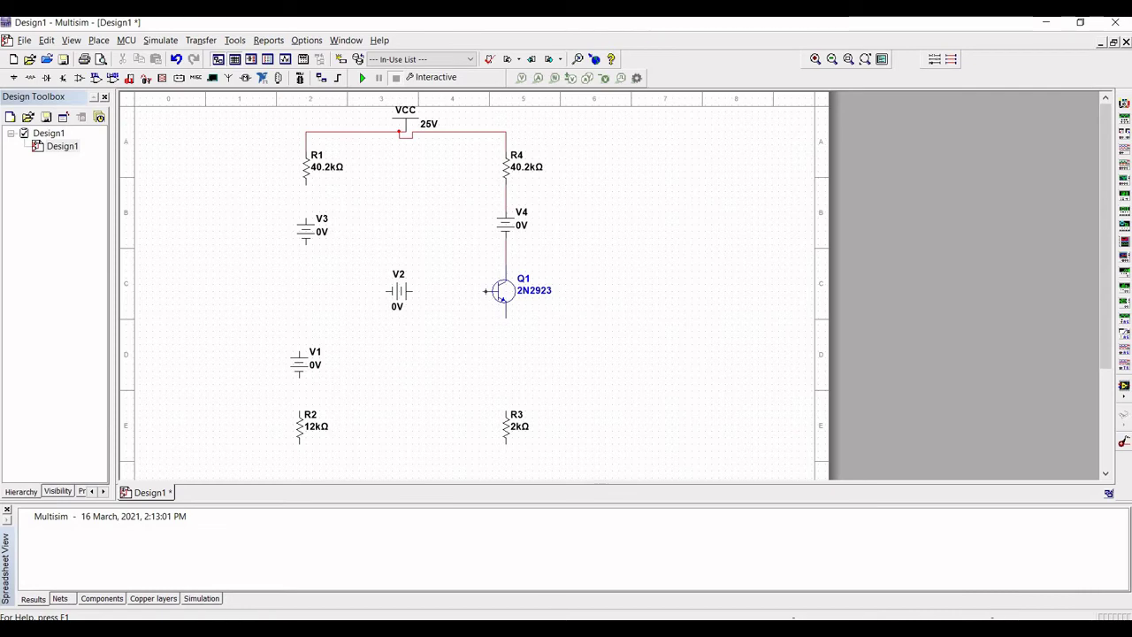
left_click(489, 291)
left_click(412, 291)
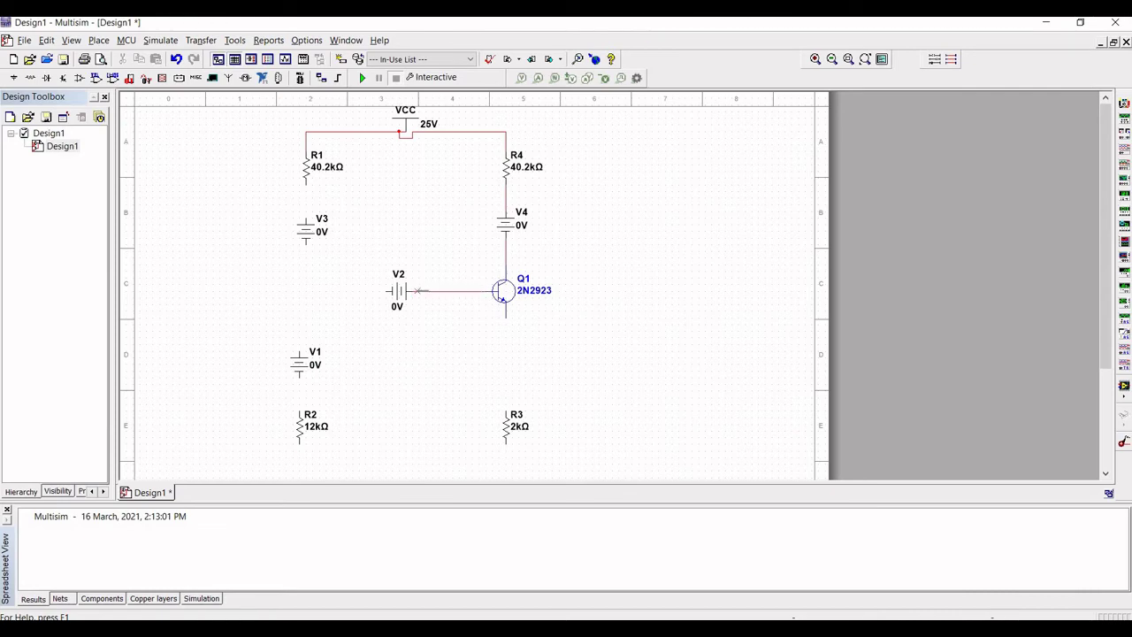
left_click(505, 318)
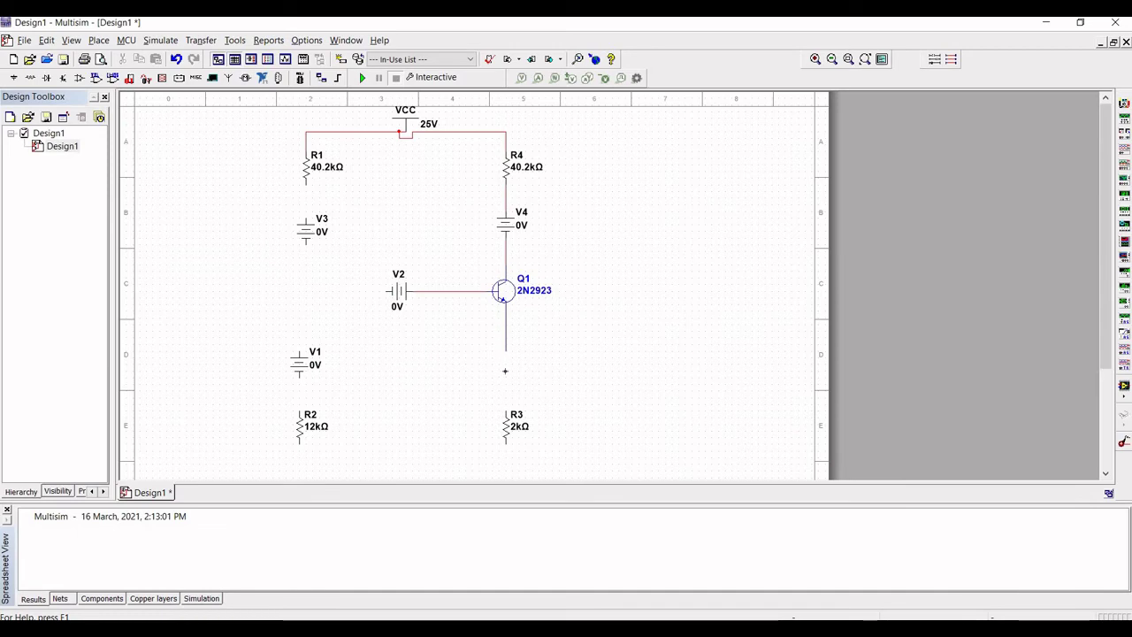
left_click(505, 410)
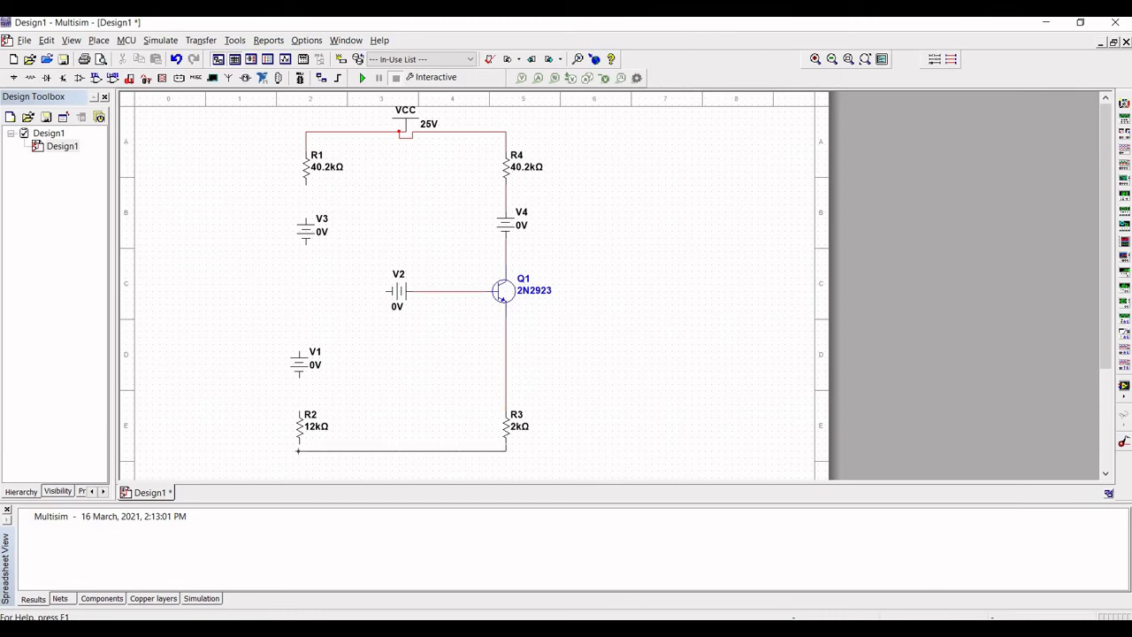
- Wire R3 to R2, R2 to V1, V1 to V3, V2 to that junction, and R1 to V3
left_click(299, 443)
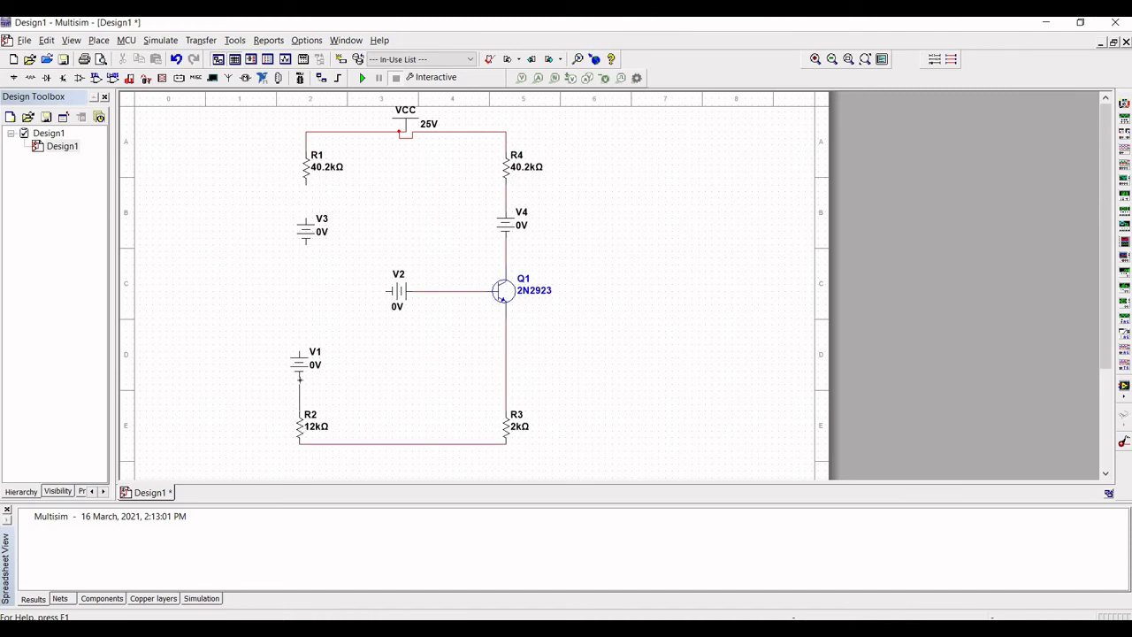
left_click(299, 375)
left_click(301, 351)
left_click(306, 291)
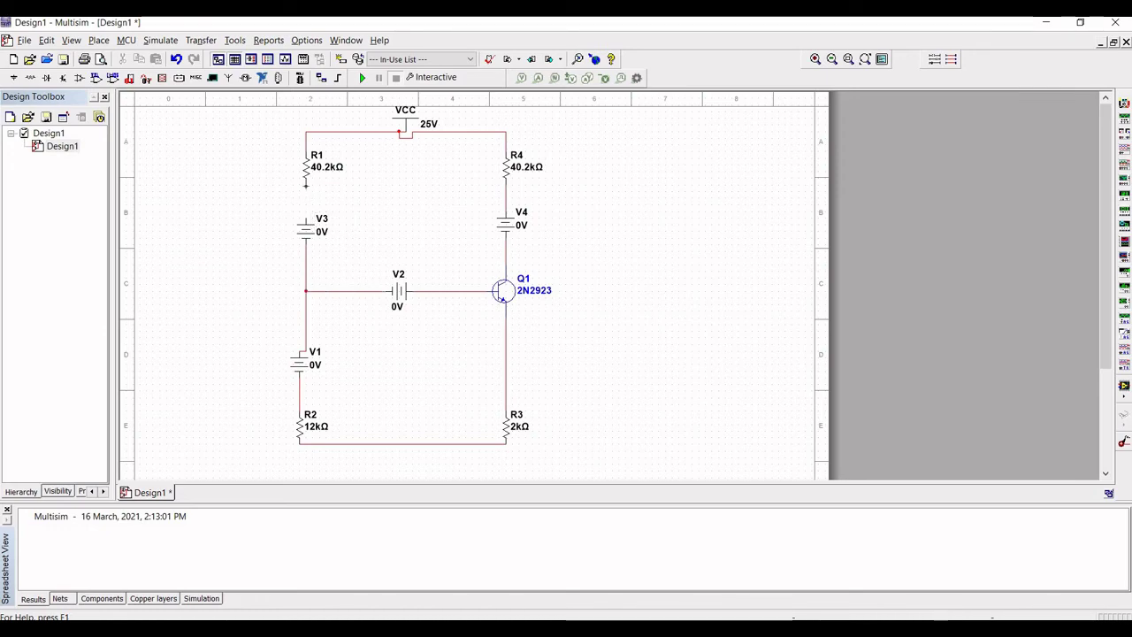
left_click(304, 196)
left_click(305, 215)
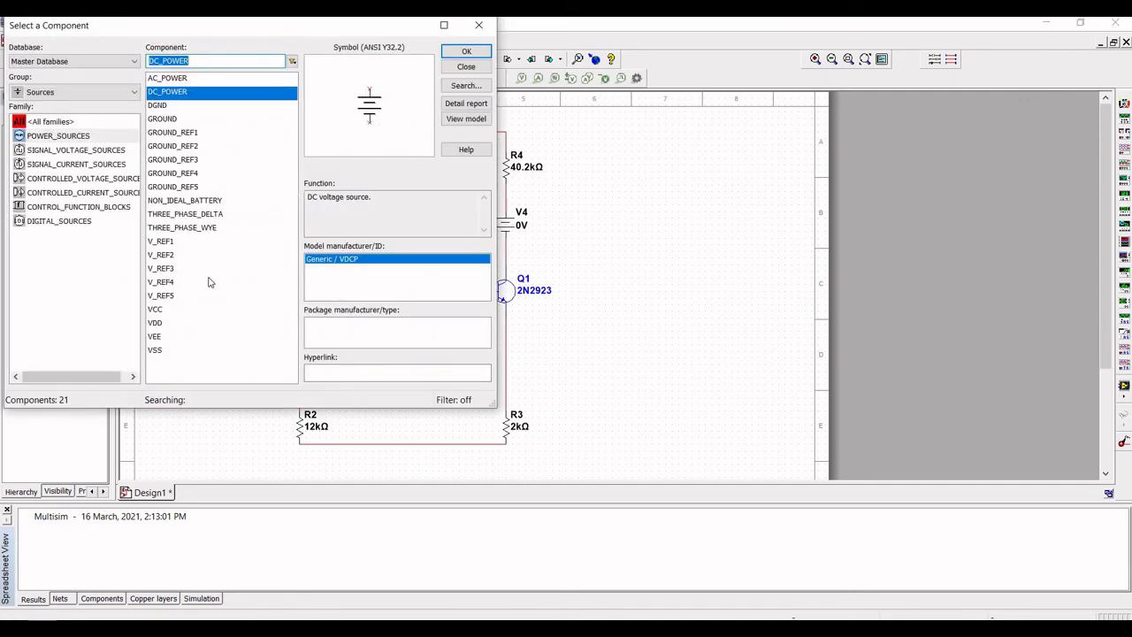
- Place a GROUND symbol on the bottom wire between R2 and R3
double_click(168, 118)
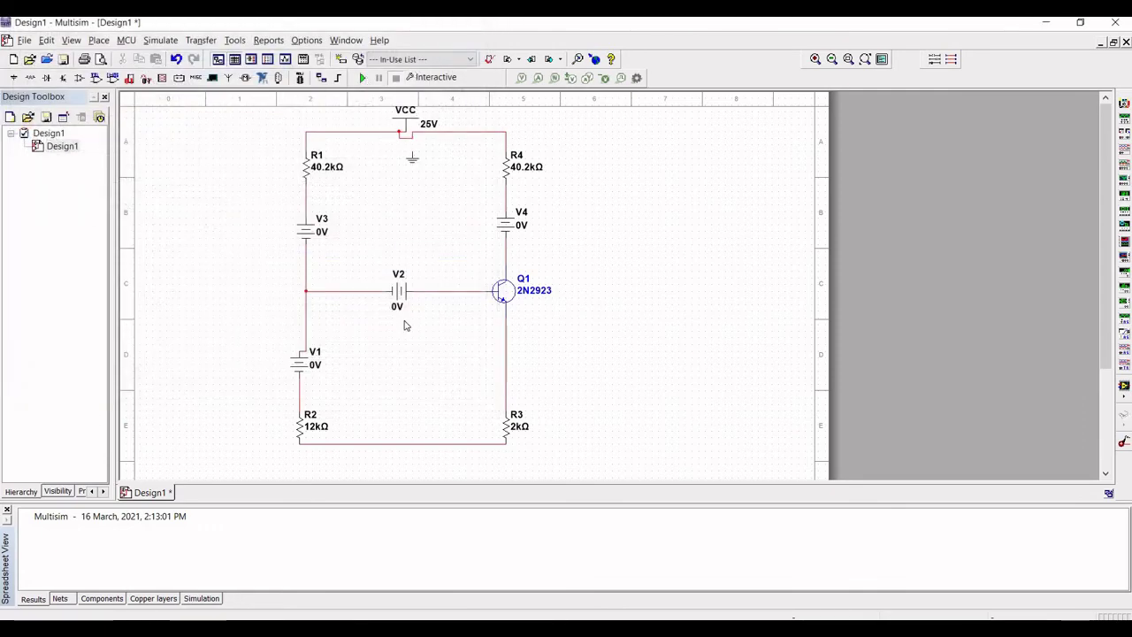
left_click(394, 450)
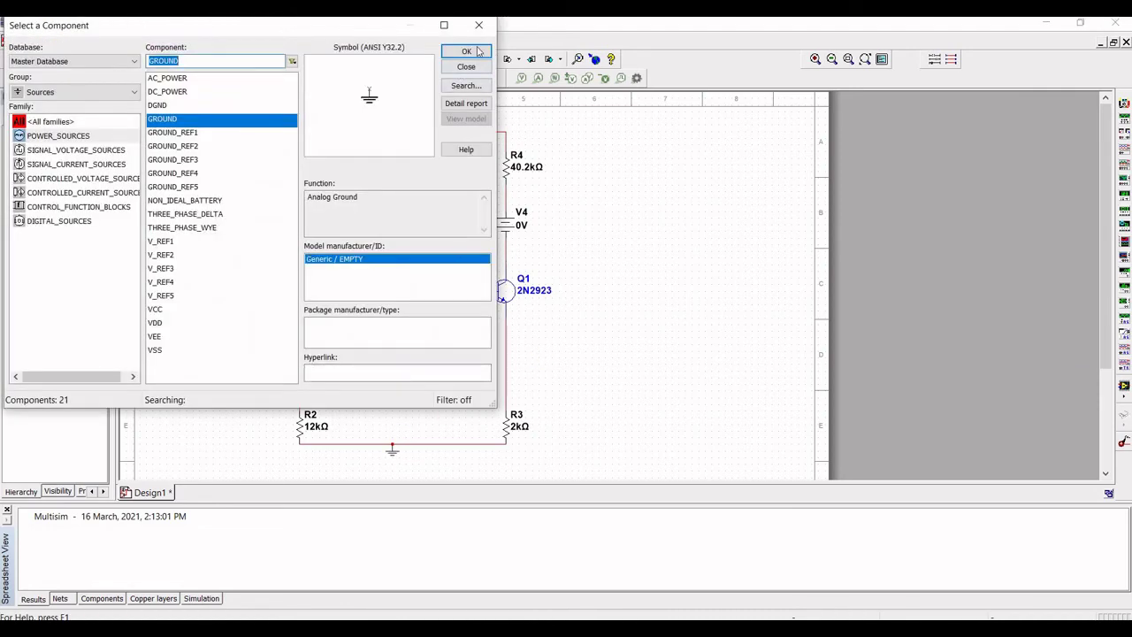
left_click(478, 25)
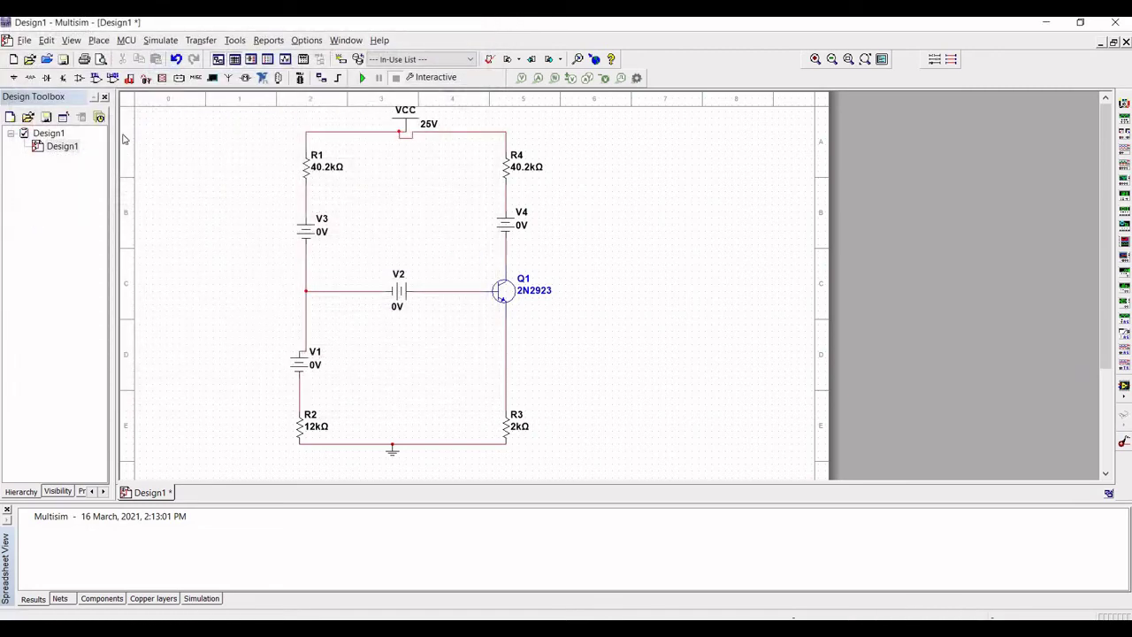
- Open the Analyses and Simulation dialog from the Simulate menu
left_click(148, 41)
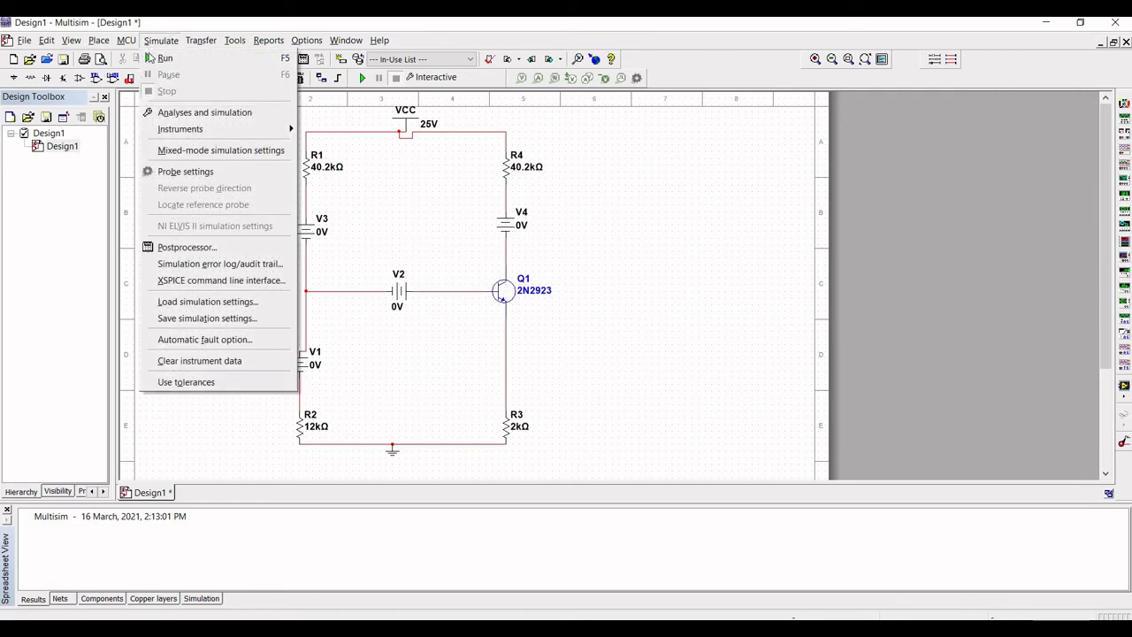
left_click(191, 113)
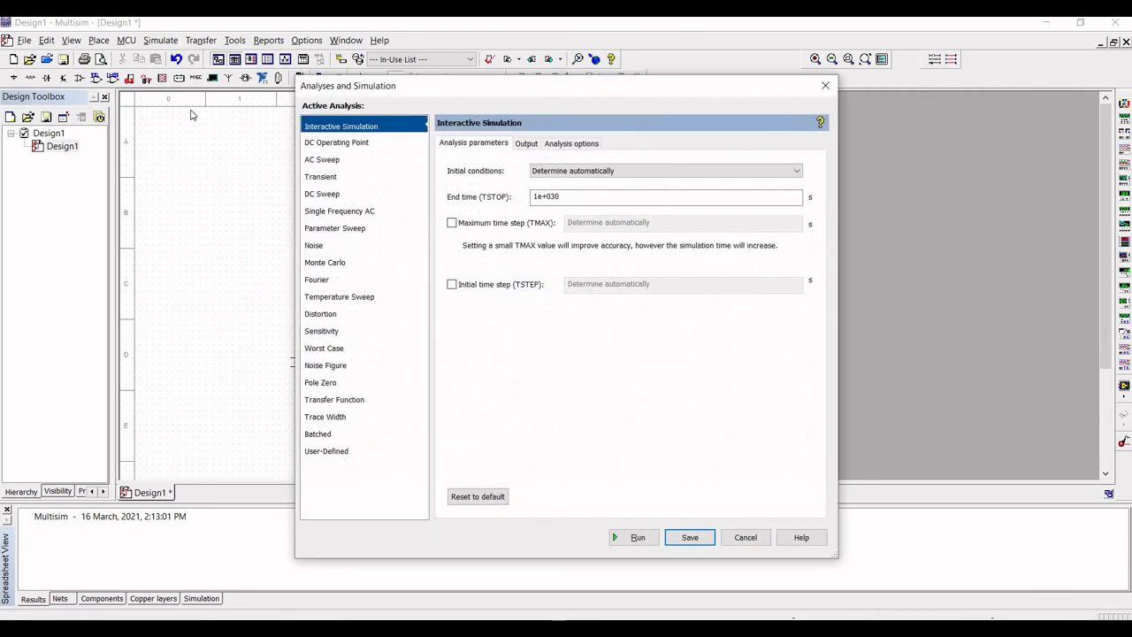
- Choose DC Operating Point and select the VCC node and V(1)–V(8) node voltages as outputs
left_click(317, 147)
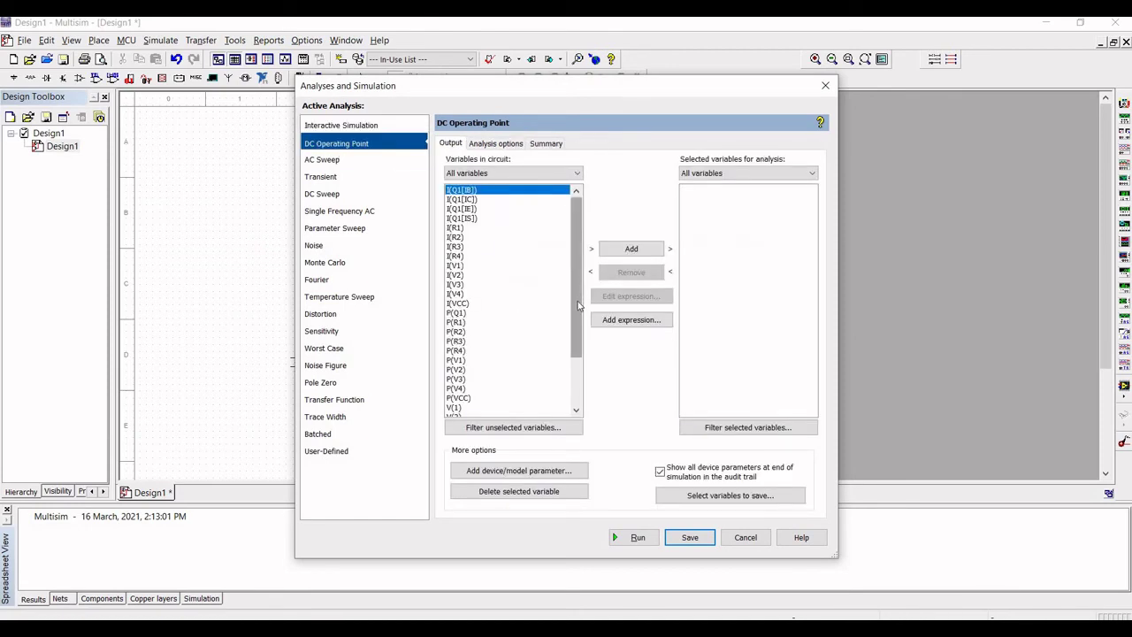
left_click_drag(578, 305, 579, 354)
left_click(454, 408)
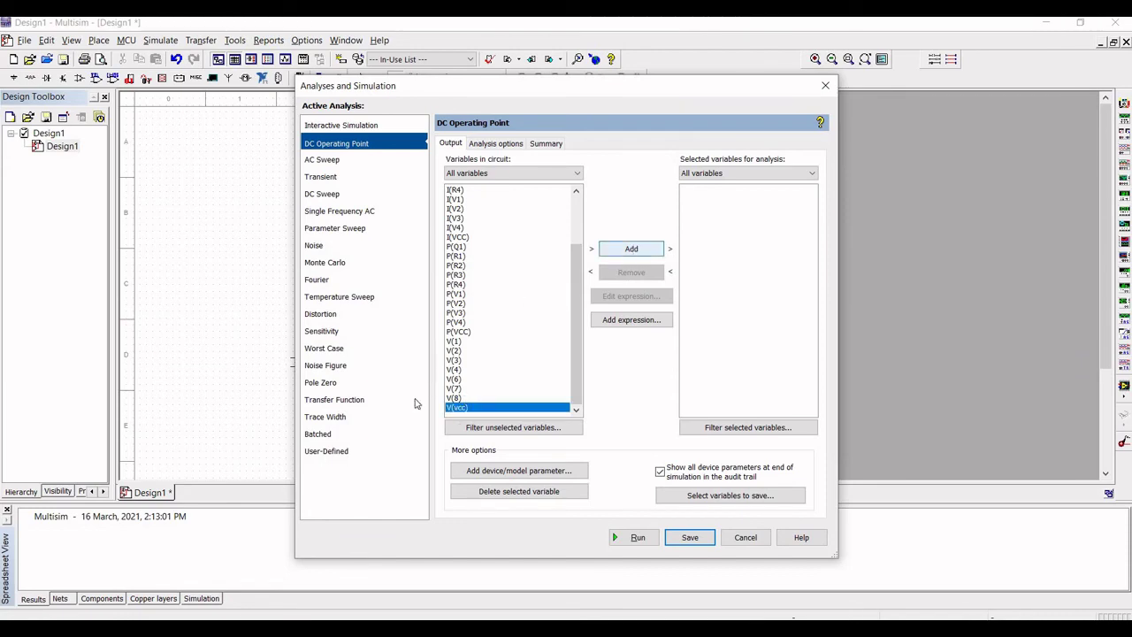
left_click(454, 399, "shift")
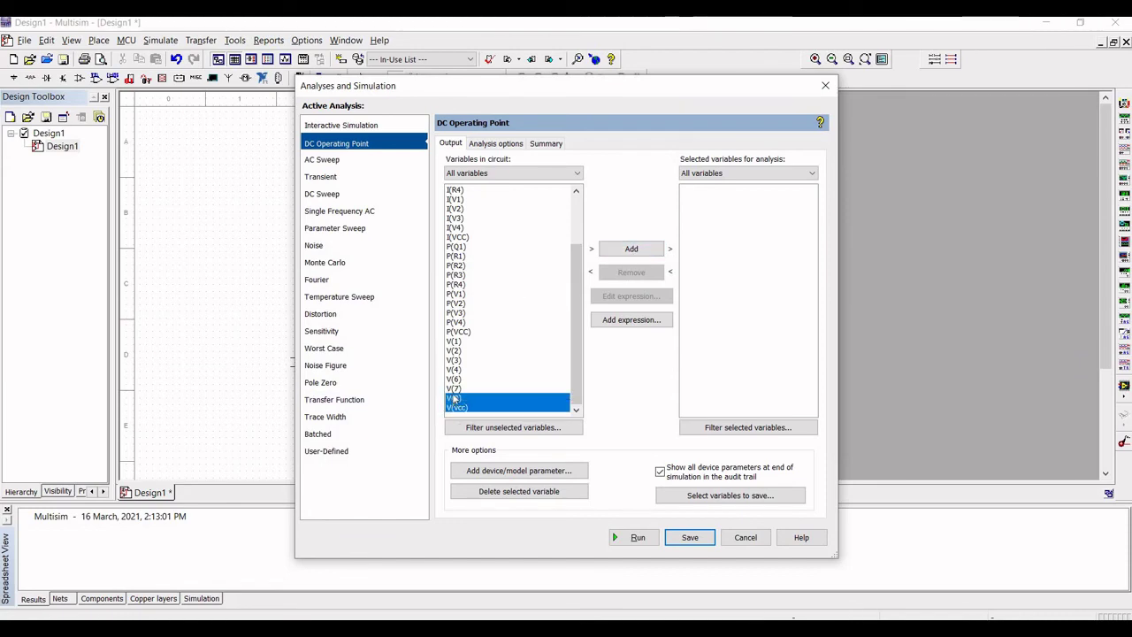
left_click(454, 389, "shift")
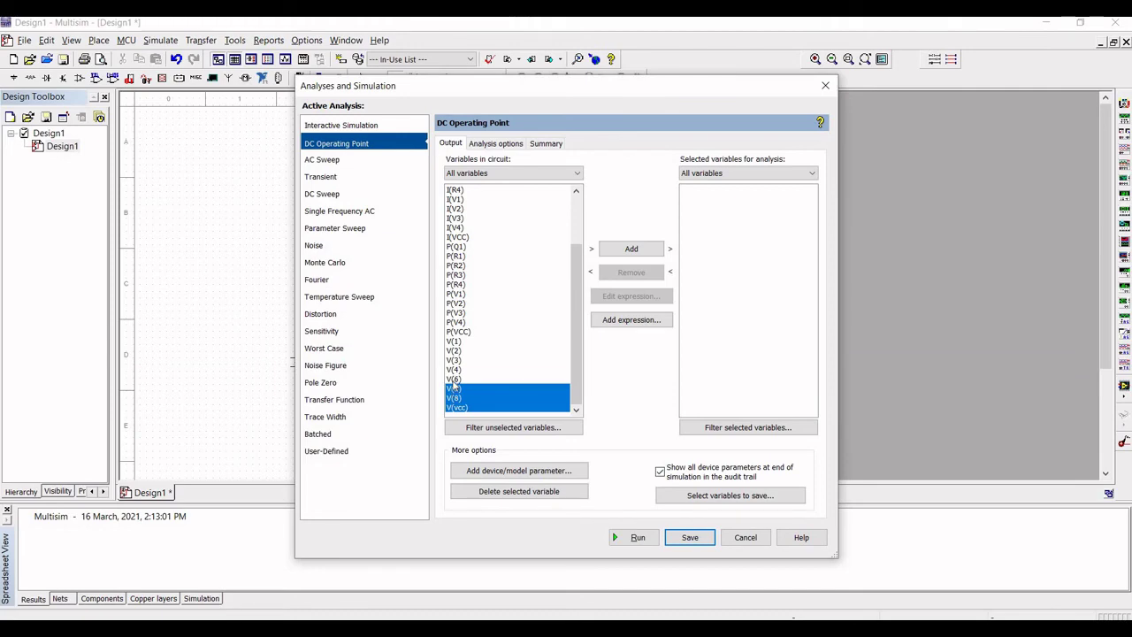
left_click(454, 380, "shift")
left_click(454, 370, "shift")
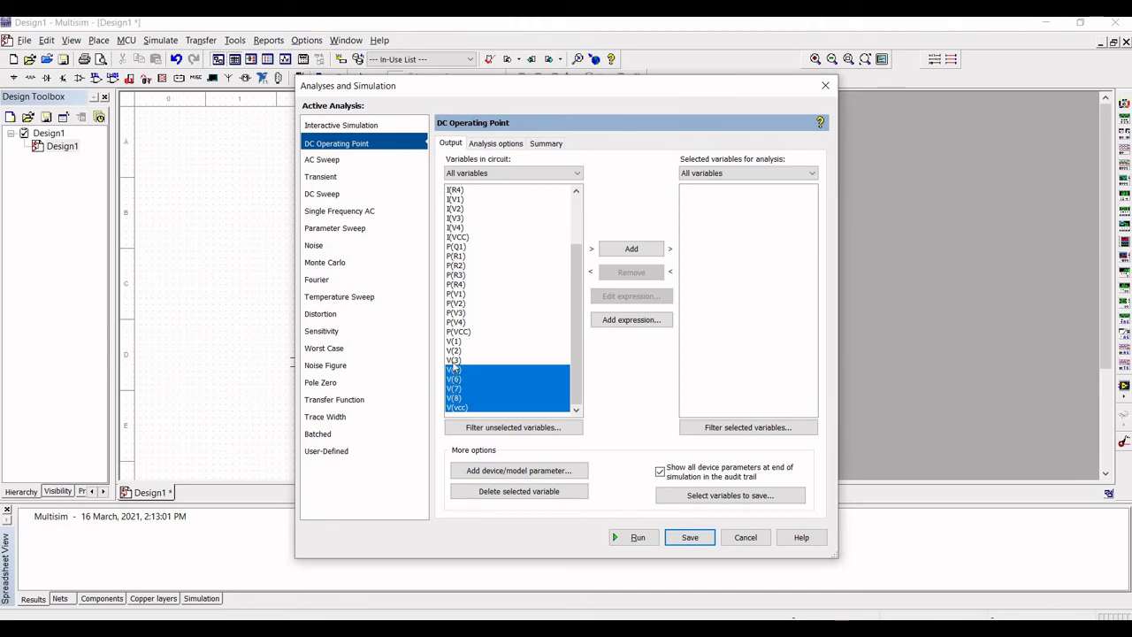
left_click(454, 351, "ctrl")
left_click(454, 360, "ctrl")
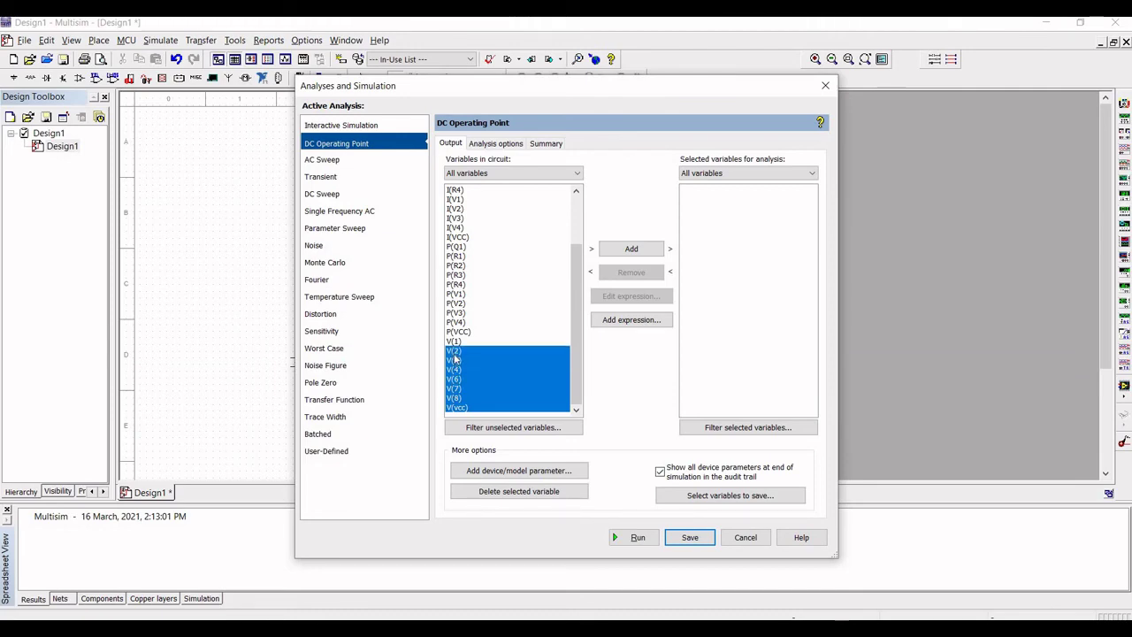
left_click(454, 341, "ctrl")
- Select the power variables P(VCC), P(V1)–P(V4) and P(R4)
left_click(457, 332, "ctrl")
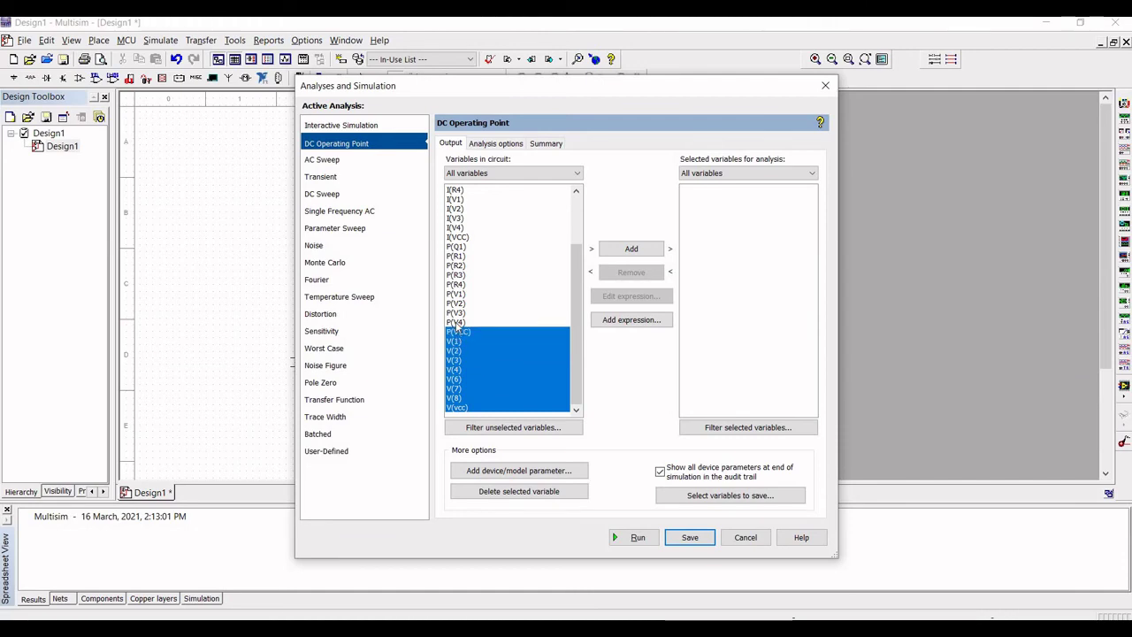
left_click(454, 323, "ctrl")
left_click(455, 314, "ctrl")
left_click(456, 303, "ctrl")
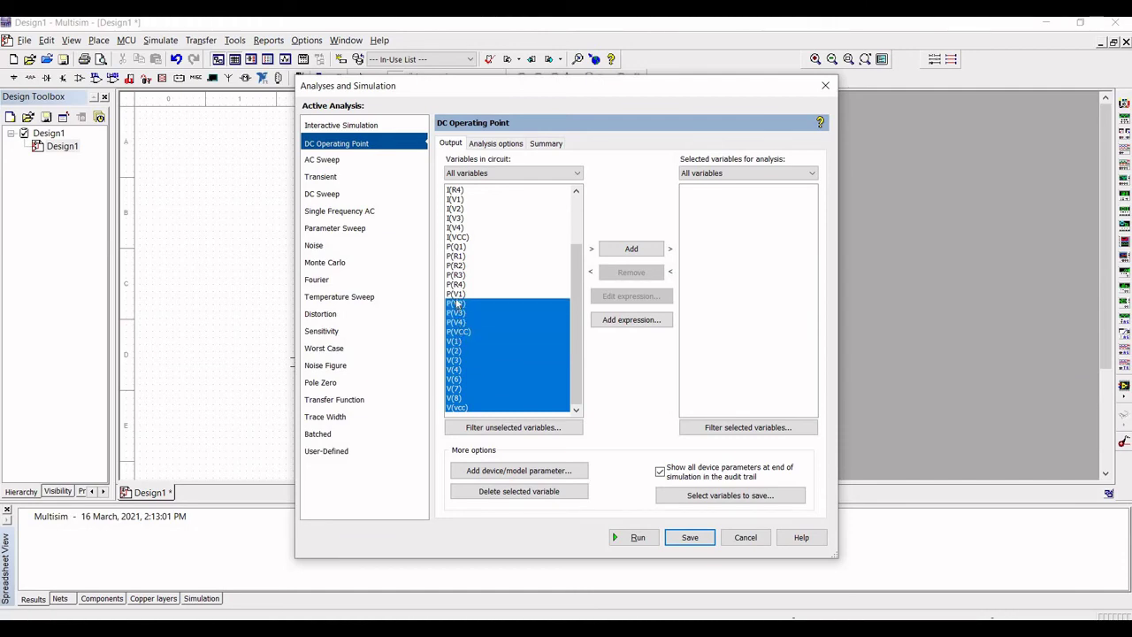
left_click(455, 294, "ctrl")
left_click(455, 285, "ctrl")
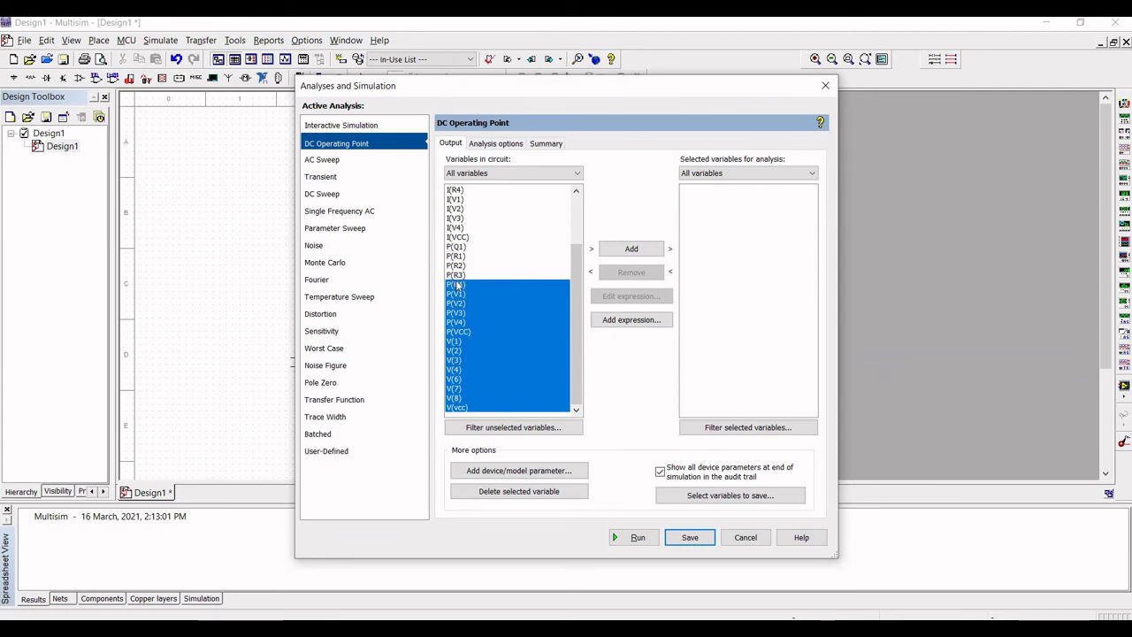
left_click(455, 275, "ctrl")
left_click(456, 275, "ctrl")
- Select currents I(R4), I(V1)–I(V4), I(VCC) and powers P(Q1), P(R1), P(R2), P(R3)
left_click(457, 190, "ctrl")
left_click(454, 199, "ctrl")
left_click(452, 209, "ctrl")
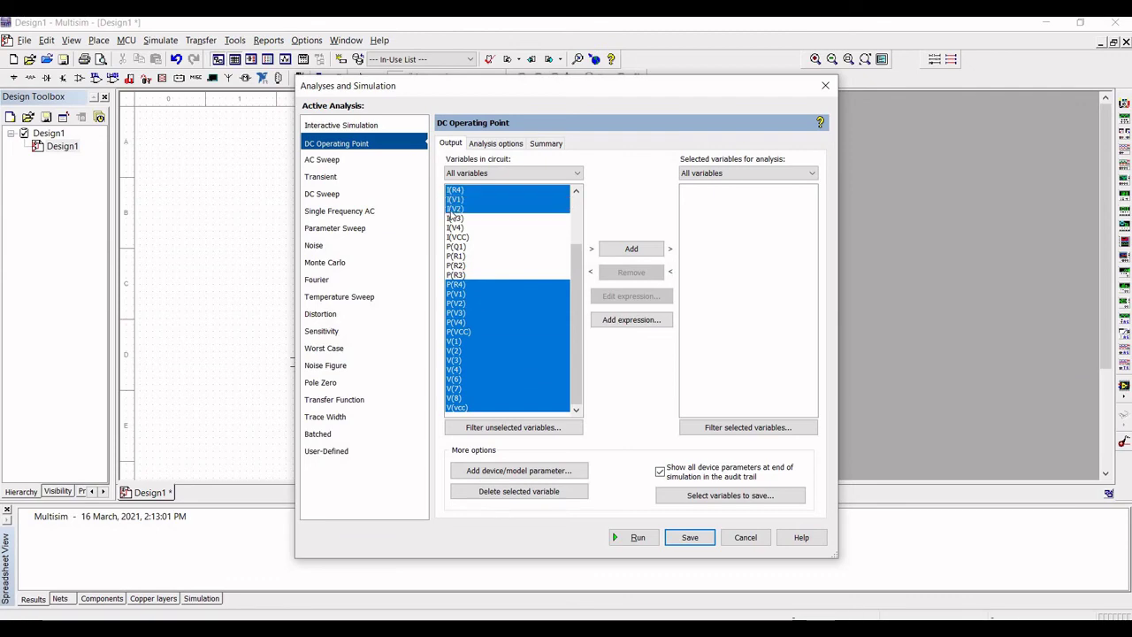
left_click(454, 219, "ctrl")
left_click(455, 227, "ctrl")
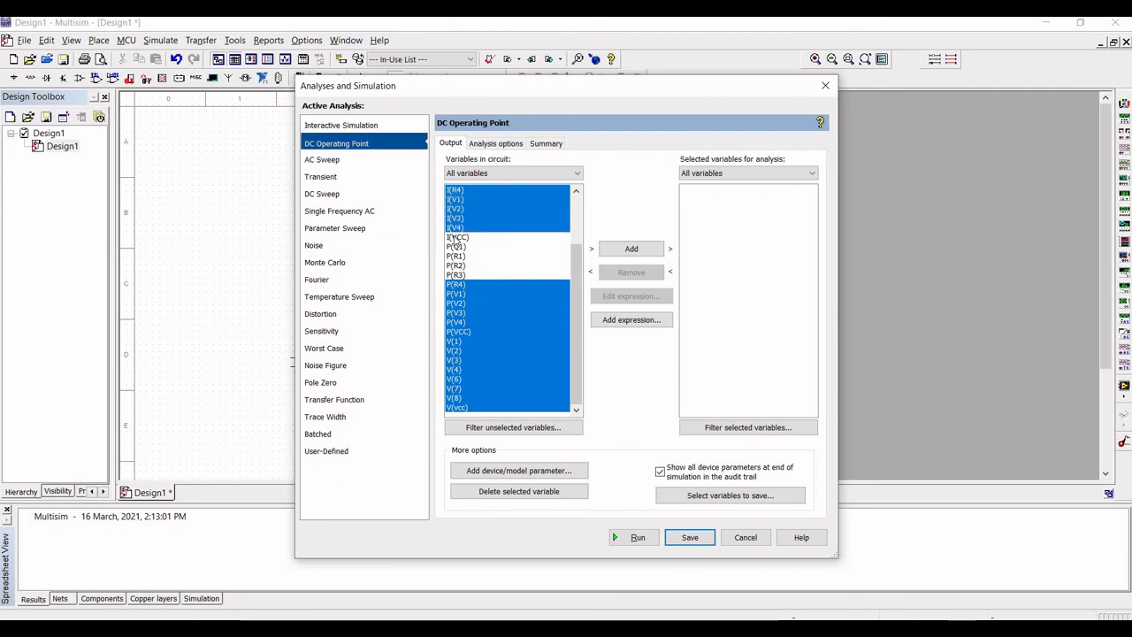
left_click(456, 237, "ctrl")
left_click(455, 247, "ctrl")
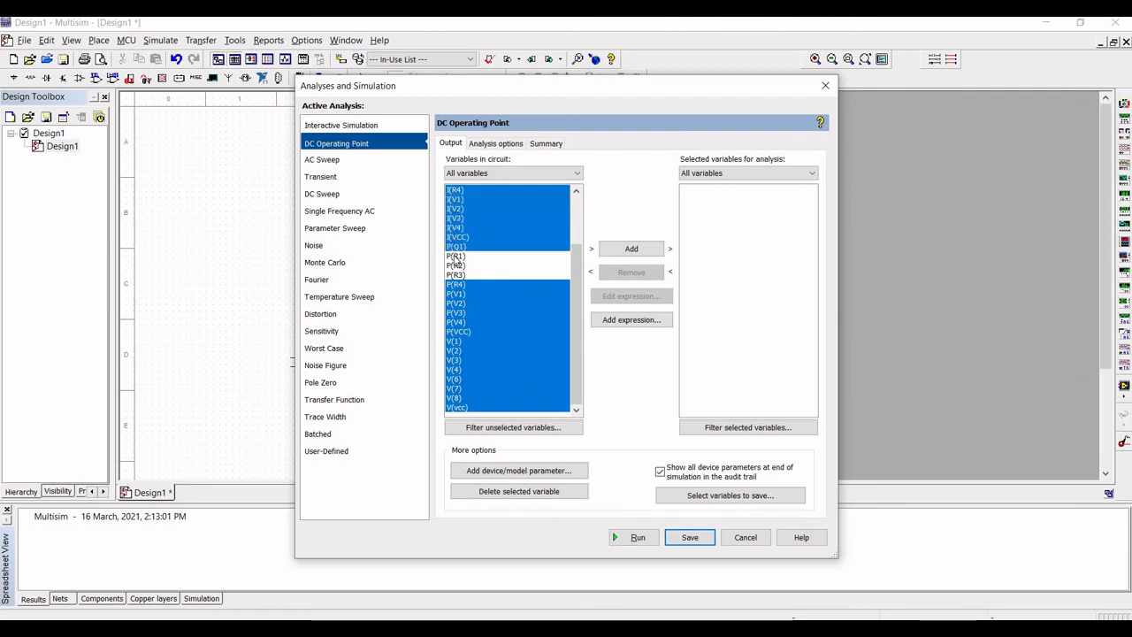
left_click(454, 256, "ctrl")
left_click(456, 265, "ctrl")
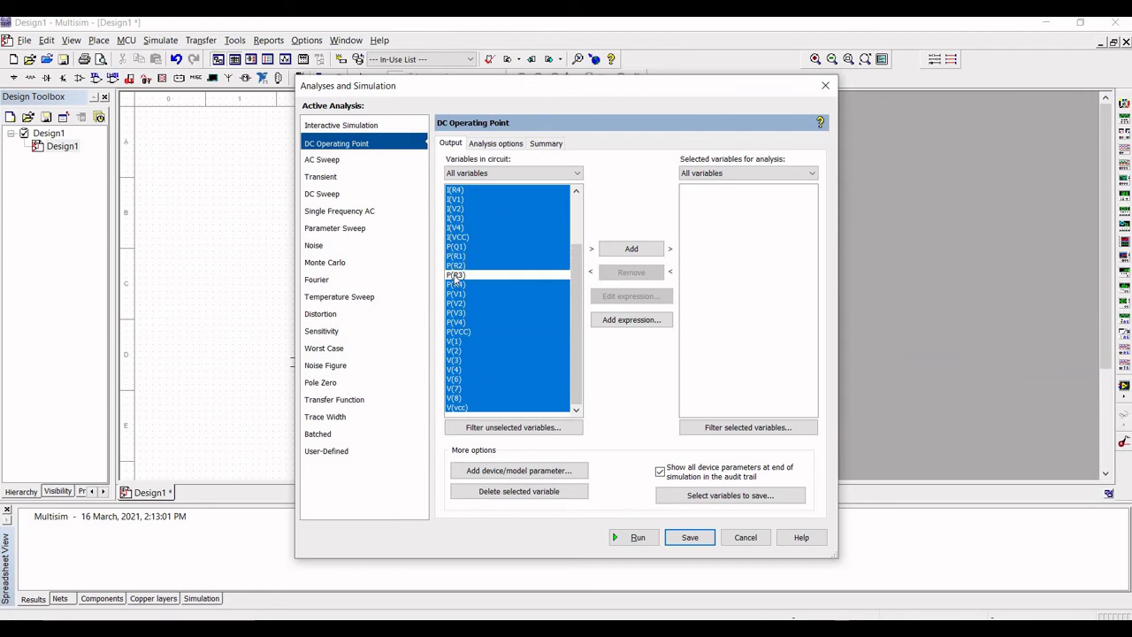
left_click(454, 275, "ctrl")
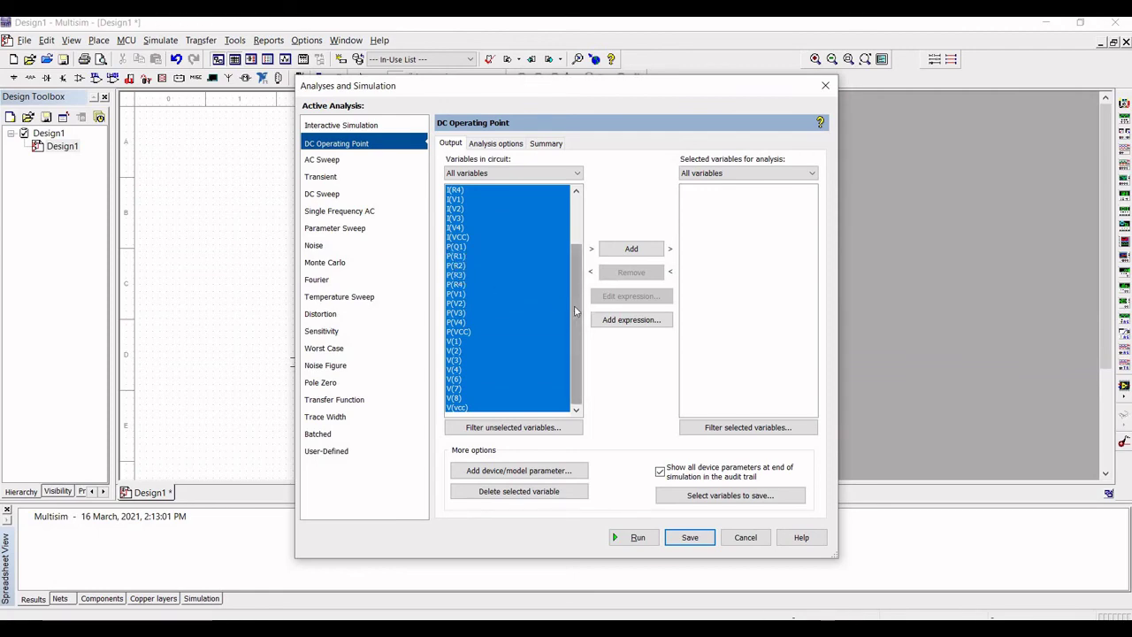
- Select the Q1 currents and I(R1)–I(R3), add all choices to the output, and run the analysis
left_click_drag(575, 308, 572, 264)
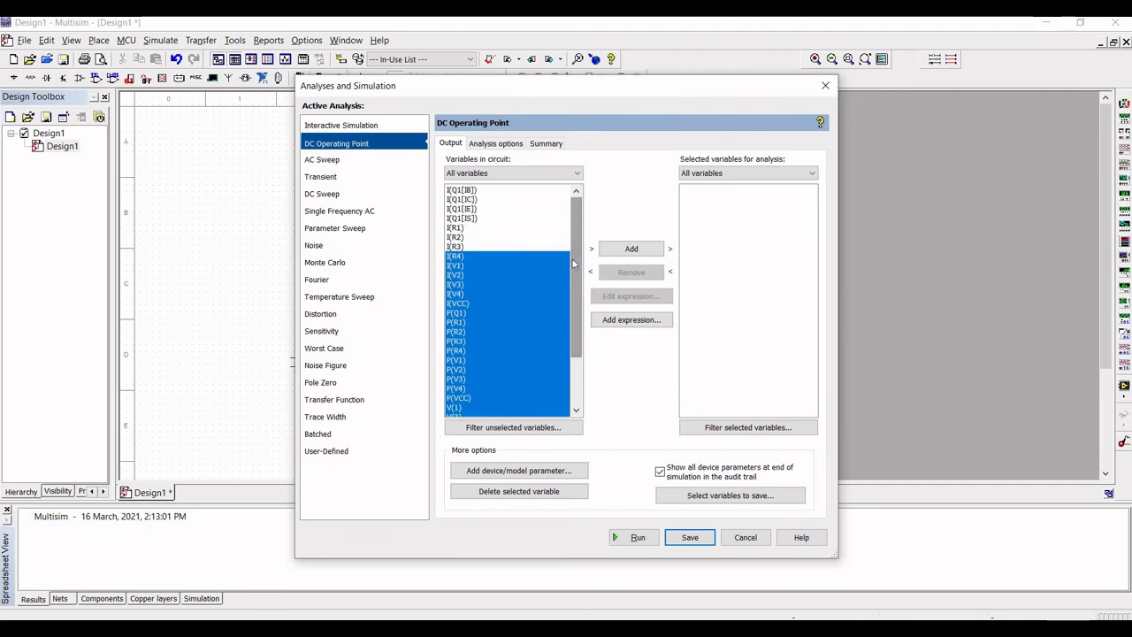
left_click(457, 192, "ctrl")
left_click(459, 200, "ctrl")
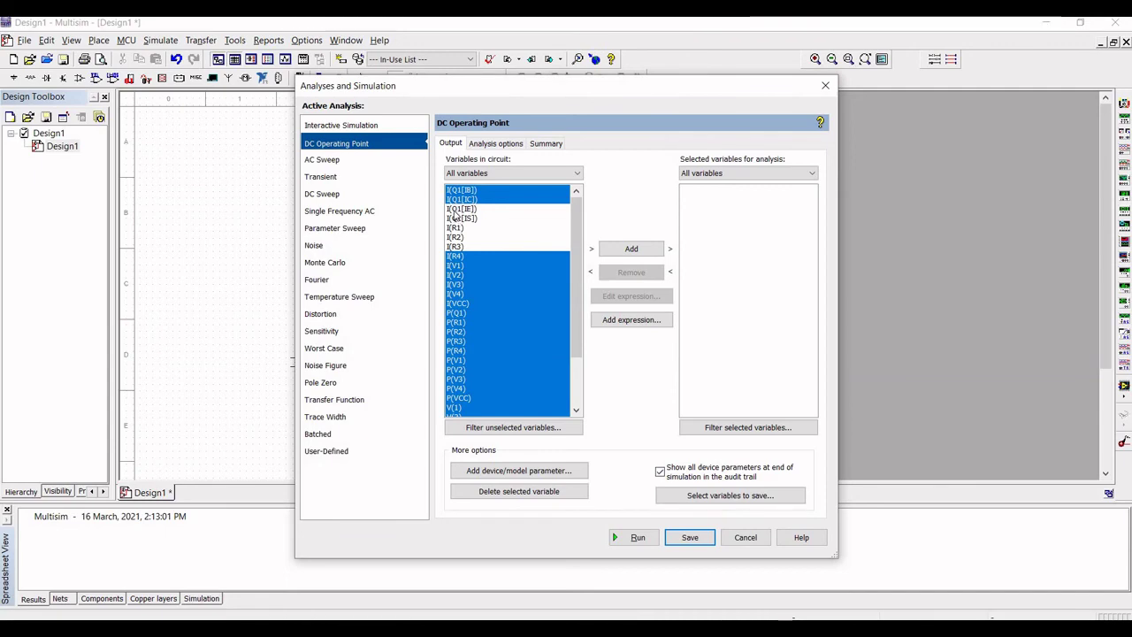
left_click(455, 210, "ctrl")
left_click(455, 218, "ctrl")
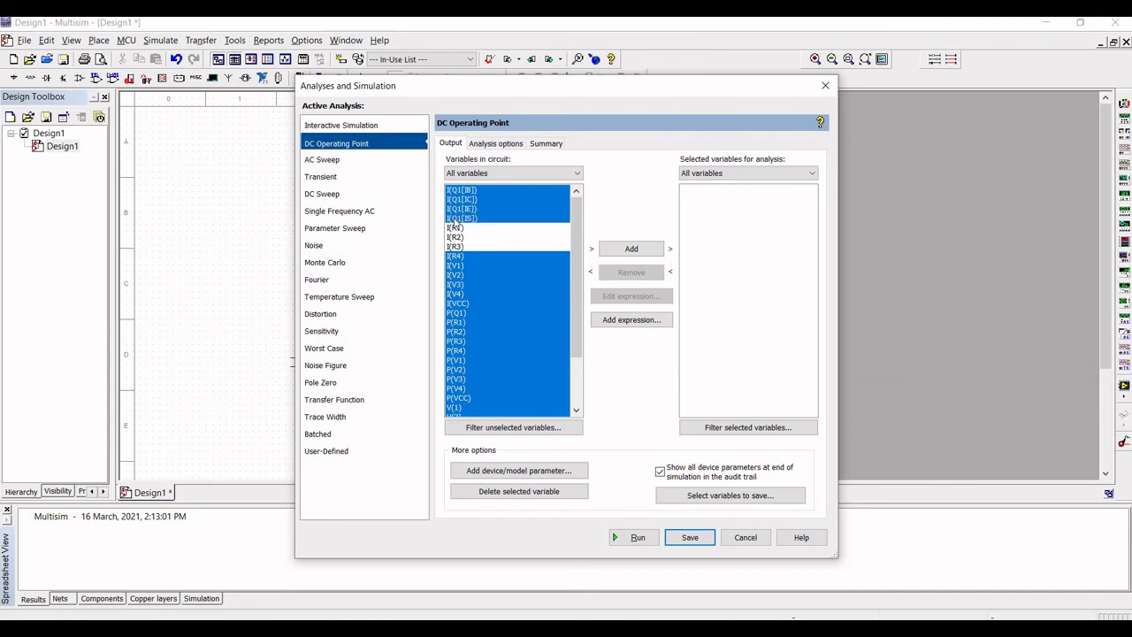
left_click(455, 228, "ctrl")
left_click(455, 237, "ctrl")
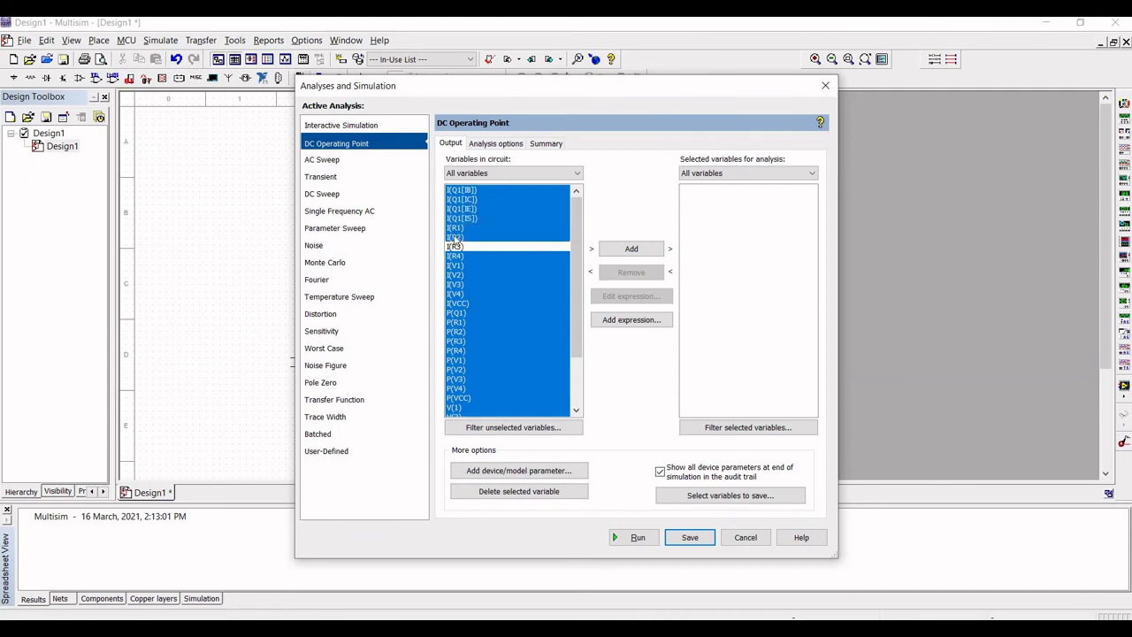
left_click(454, 247, "ctrl")
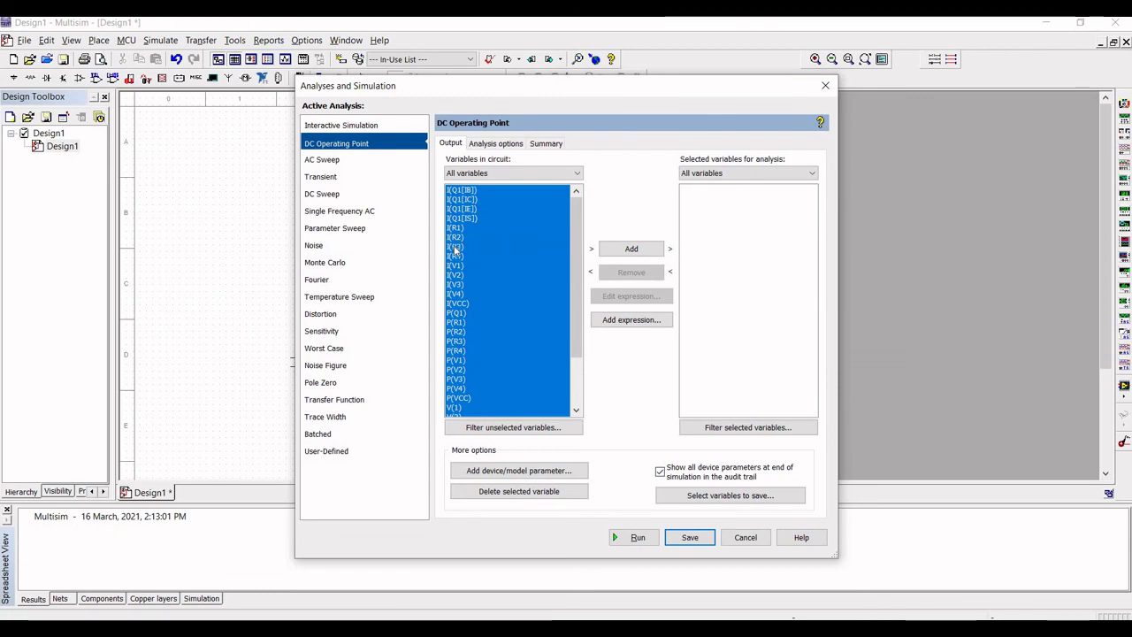
left_click(619, 252)
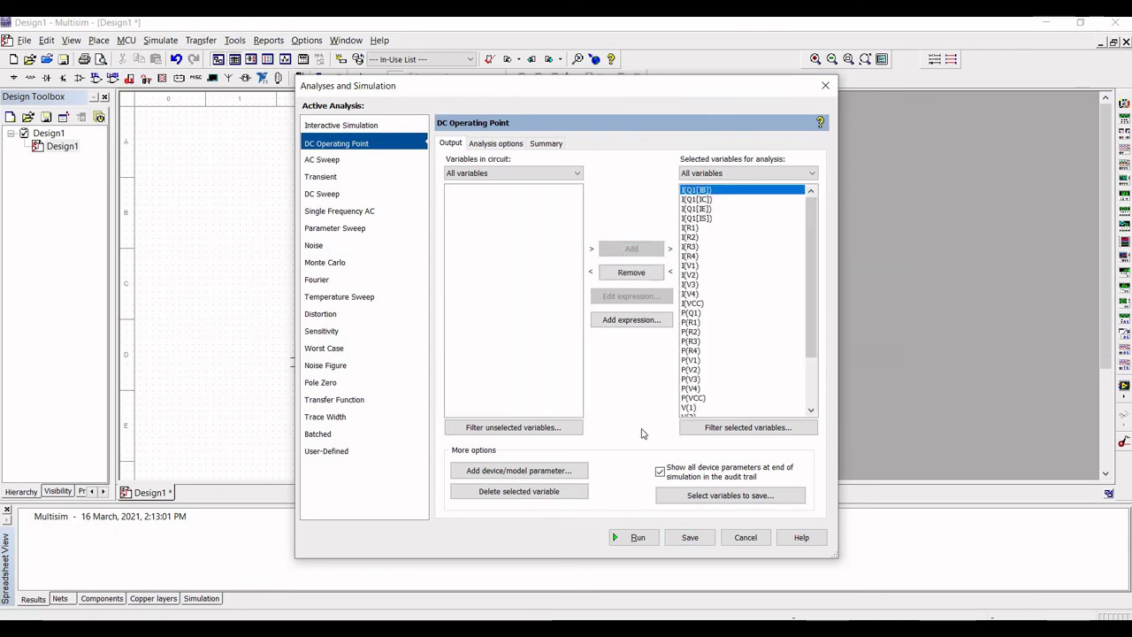
left_click(639, 537)
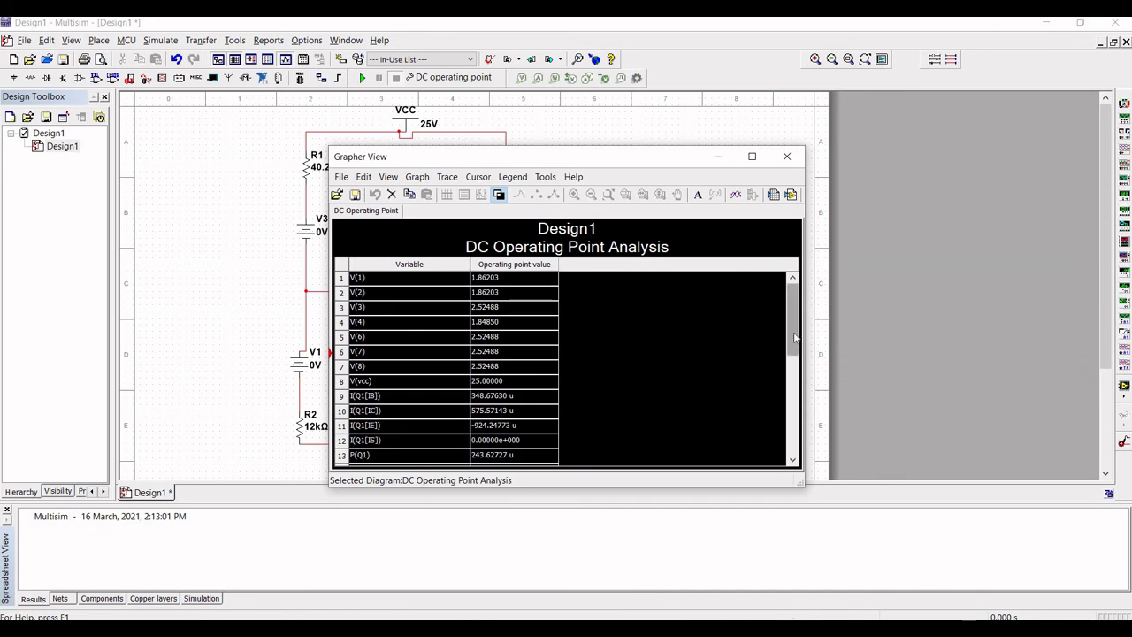
- Scroll the Grapher View operating point table of node voltages and Q1 currents, then close it
left_click_drag(795, 337, 790, 314)
left_click(788, 157)
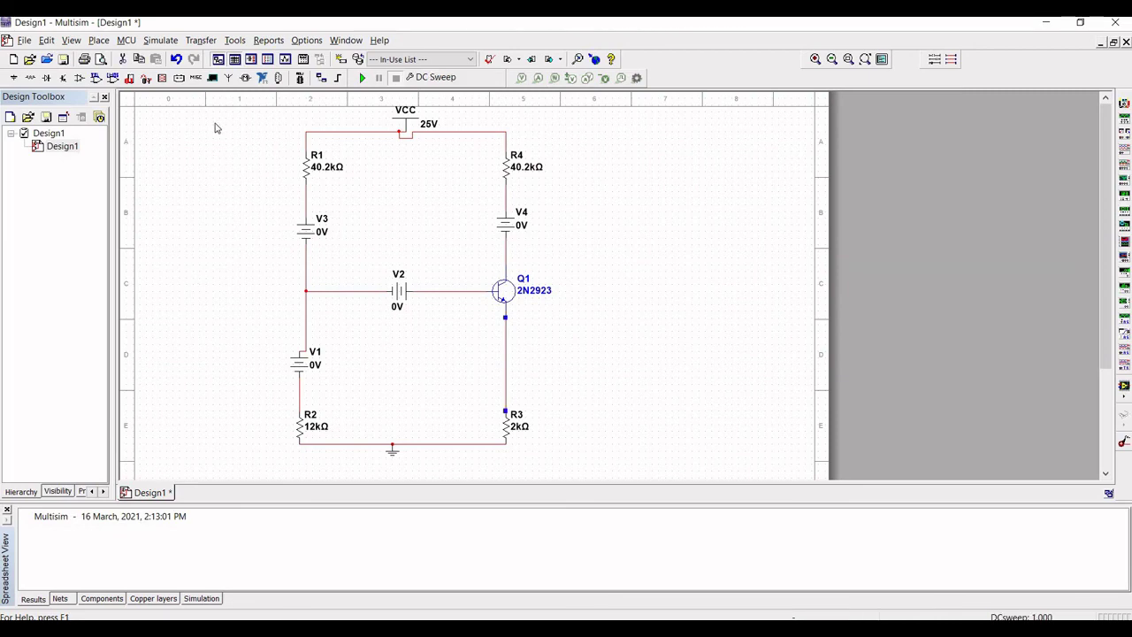
- Open the DC Sweep analysis of VCC and change its stop value from 1 to 2 V
left_click(162, 41)
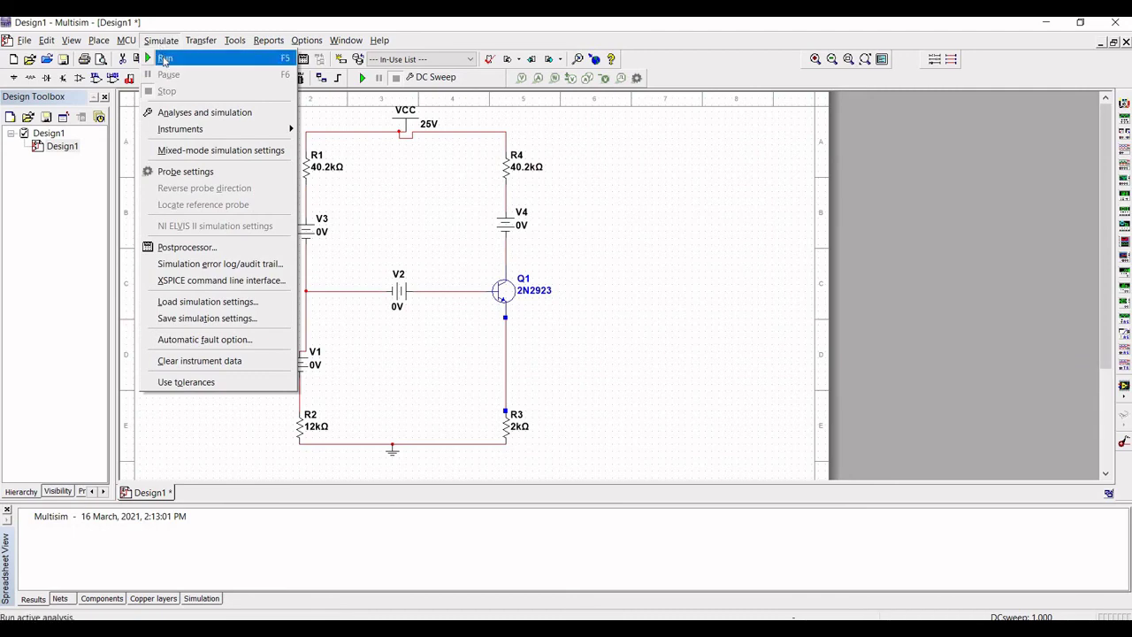
left_click(177, 113)
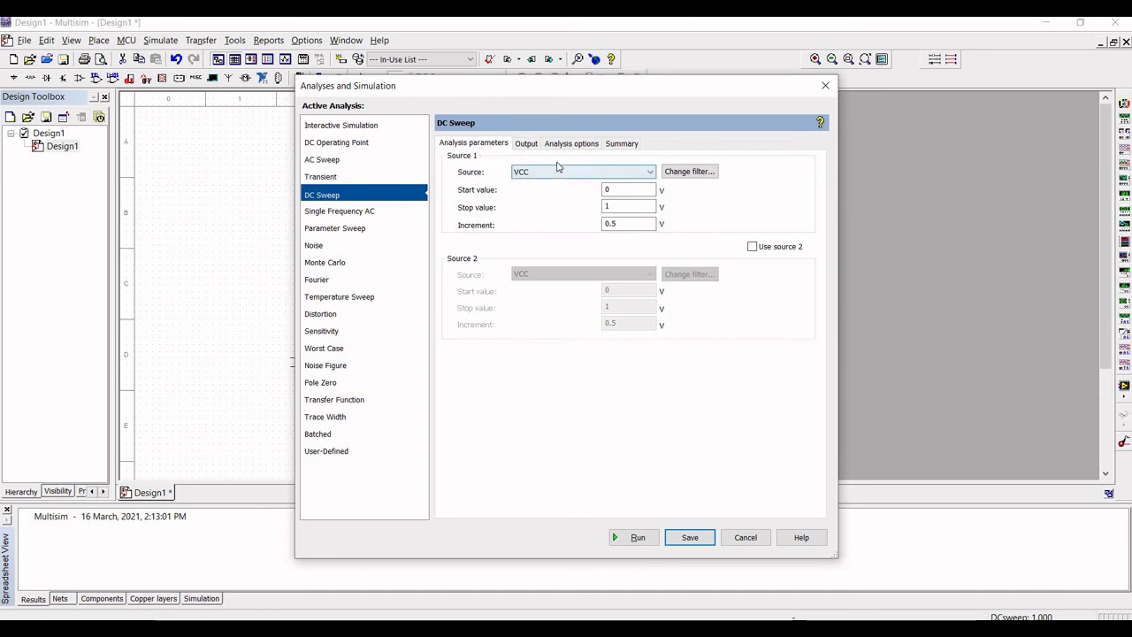
left_click(616, 205)
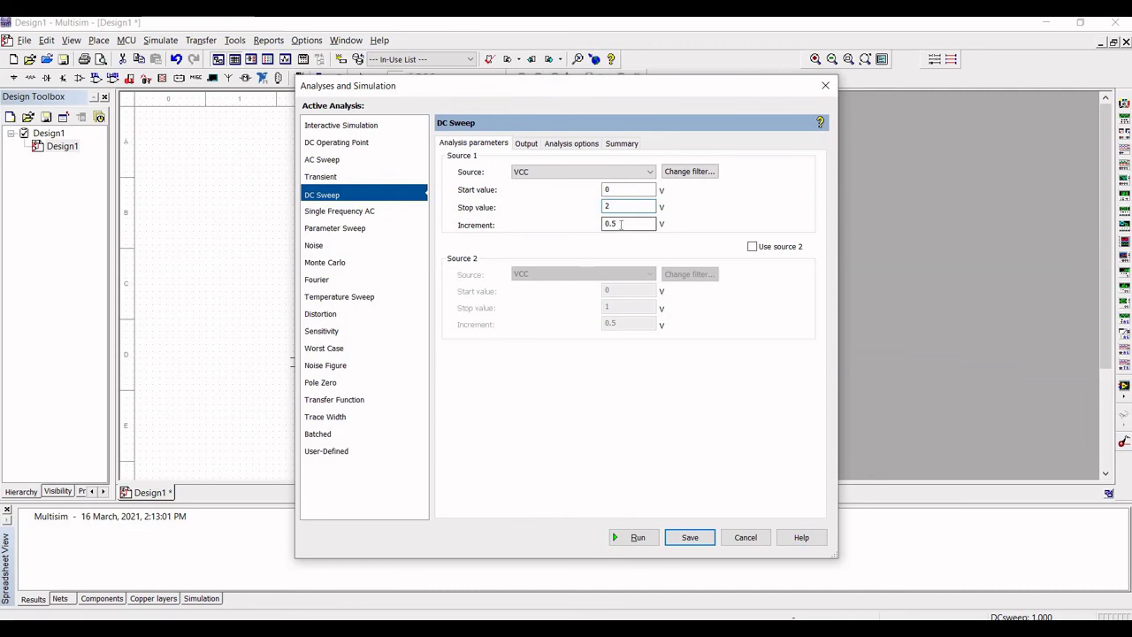
- Confirm V(2) is the selected output variable and run the VCC DC sweep
left_click(529, 144)
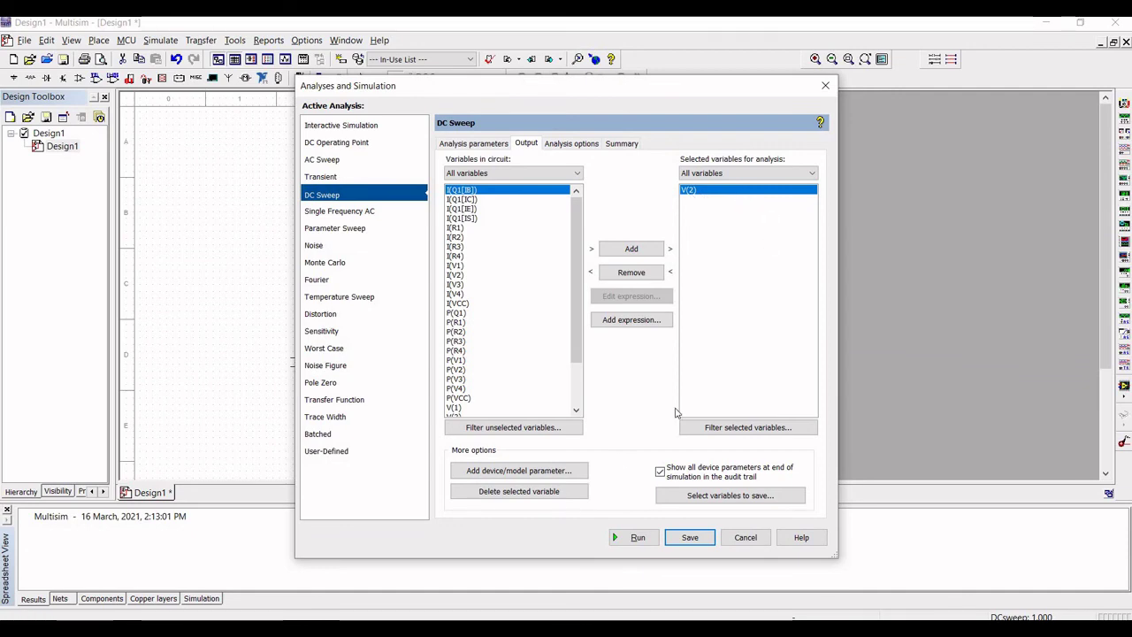
left_click(639, 537)
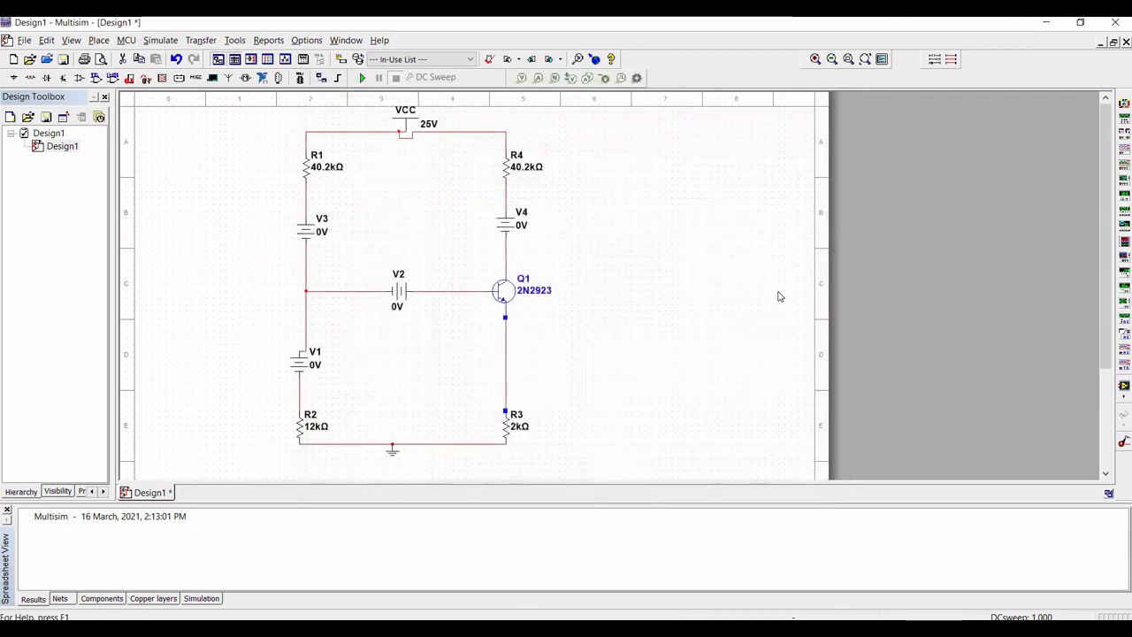